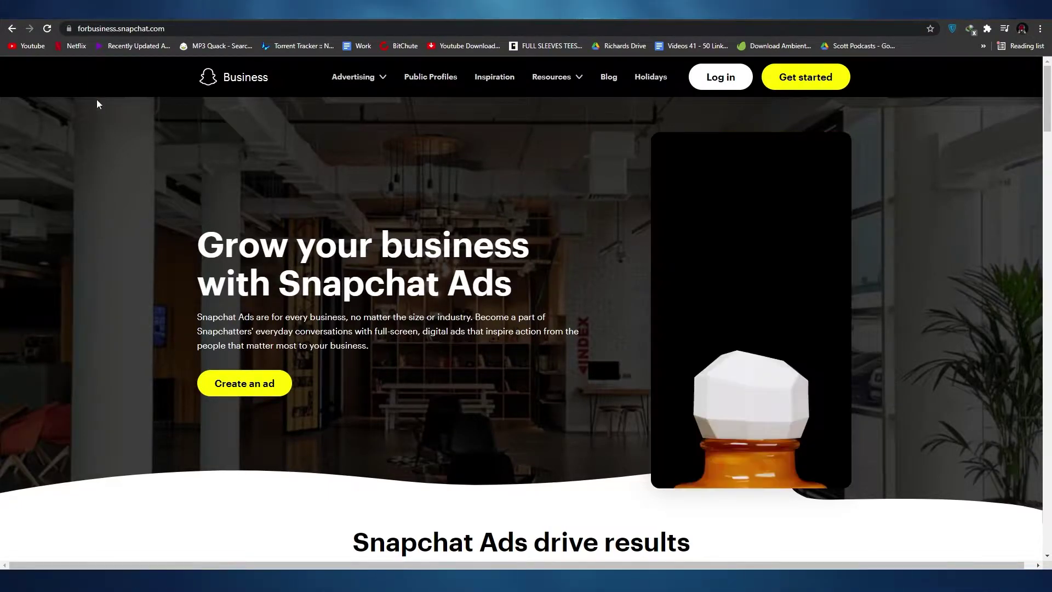
- Start a new ad to reach the five advertising goal choices
scroll(389, 307, "down", 3)
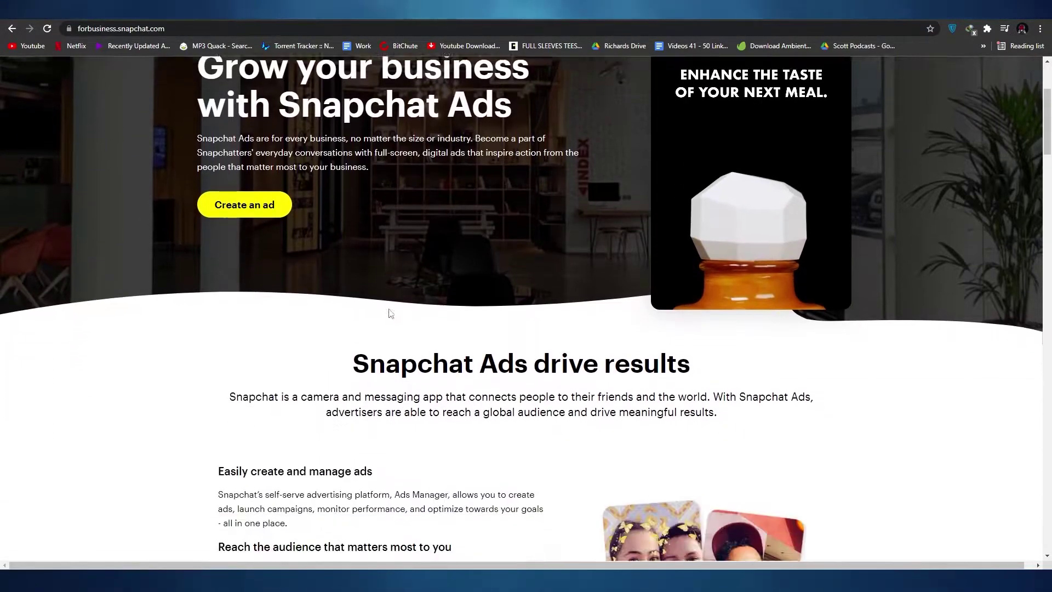
scroll(390, 314, "up", 2)
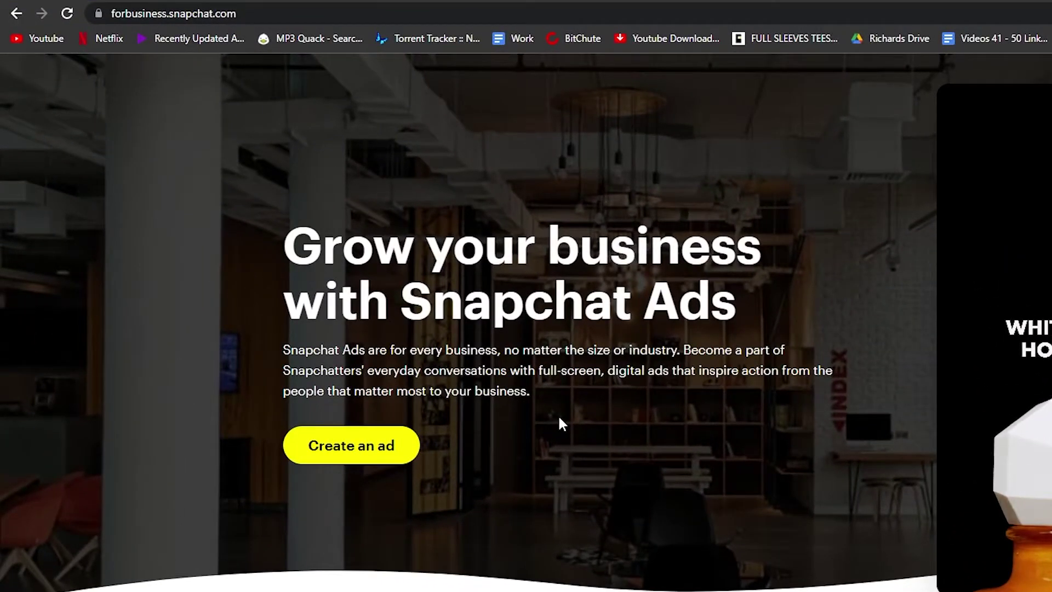
scroll(558, 414, "up", 2)
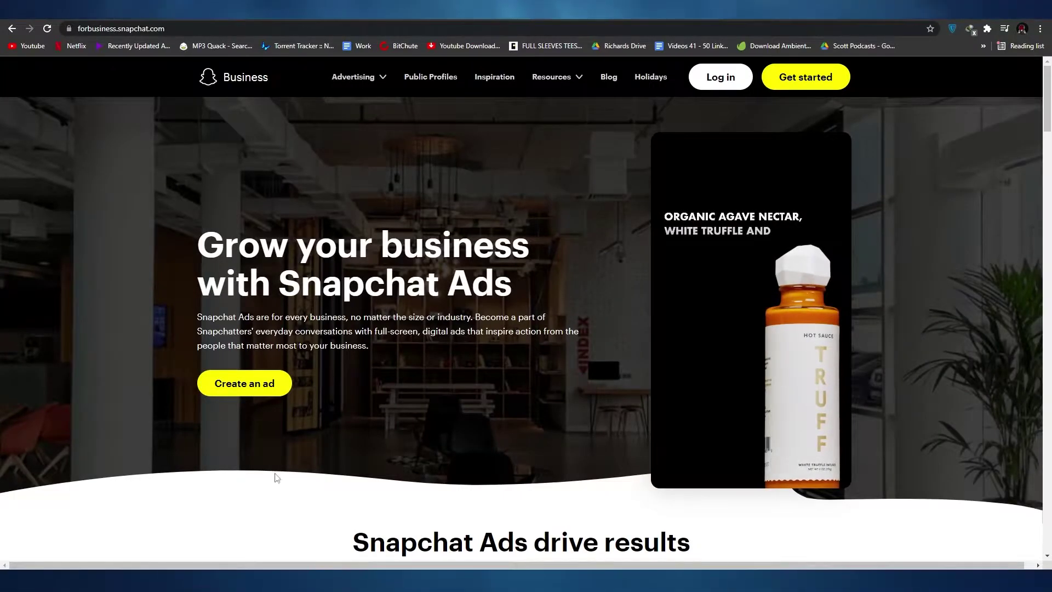
scroll(425, 292, "down", 5)
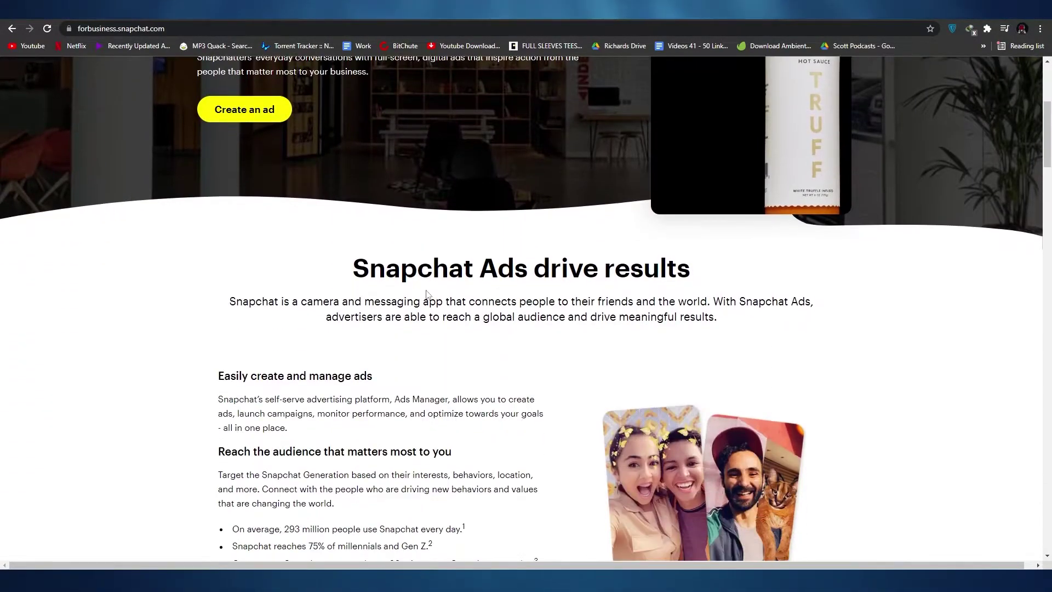
scroll(427, 295, "down", 5)
scroll(563, 336, "up", 10)
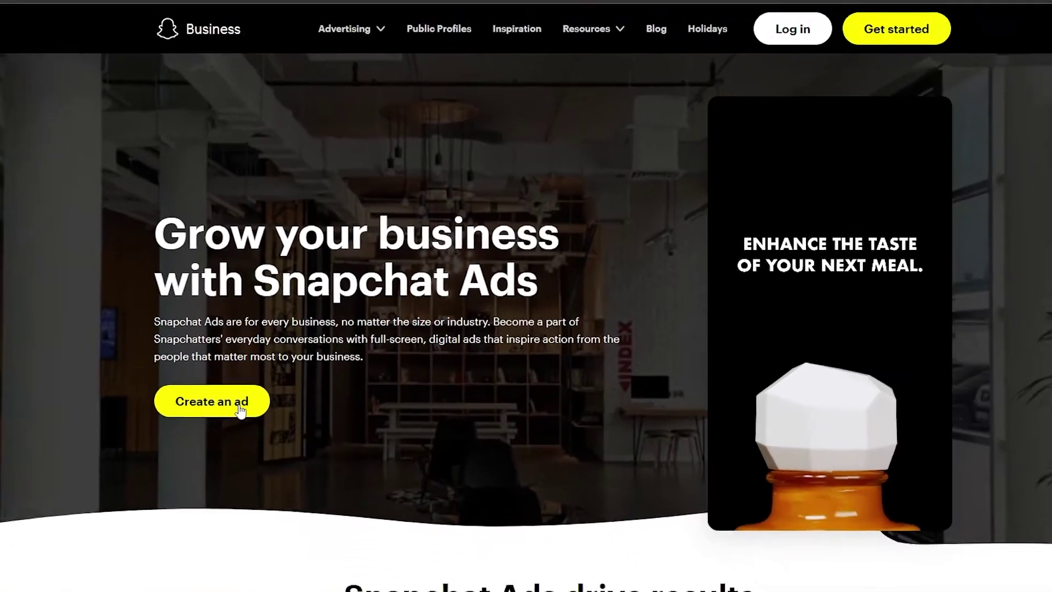
left_click(240, 408)
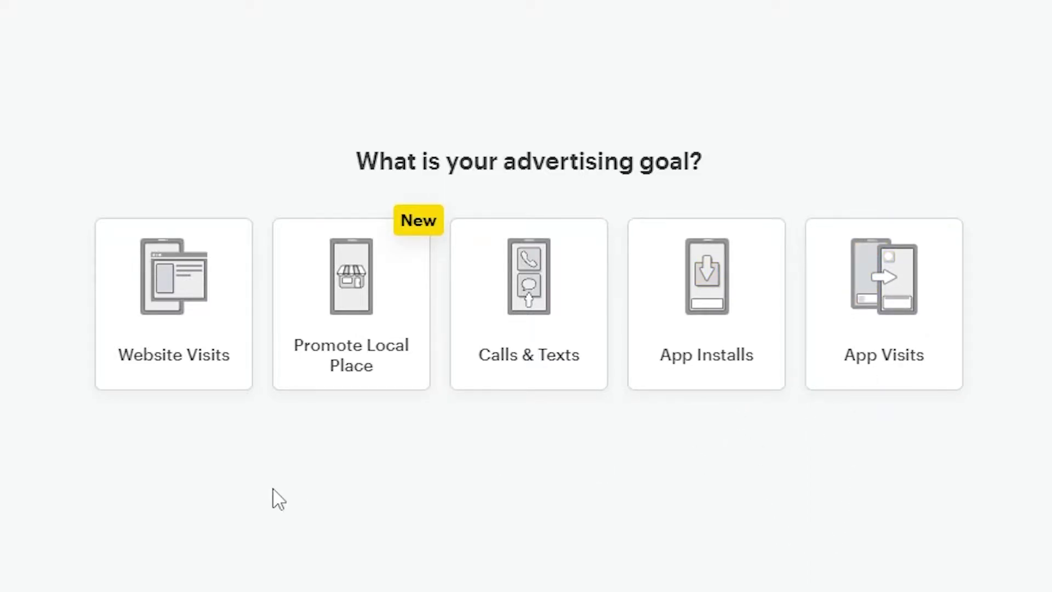
- Choose the Website Visits goal with the business site URL, then continue to ad design
left_click(204, 386)
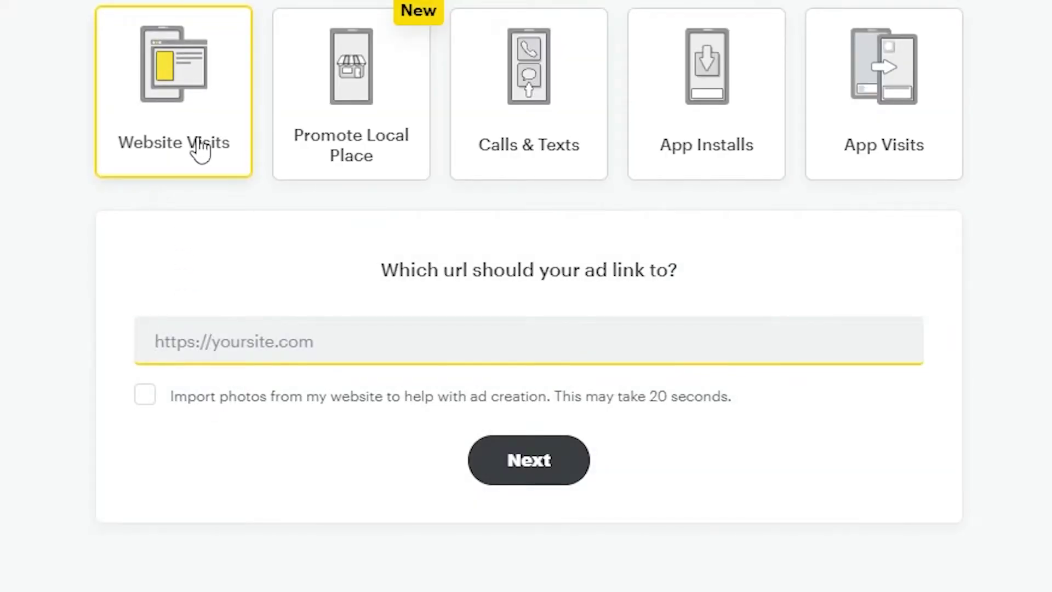
left_click(240, 319)
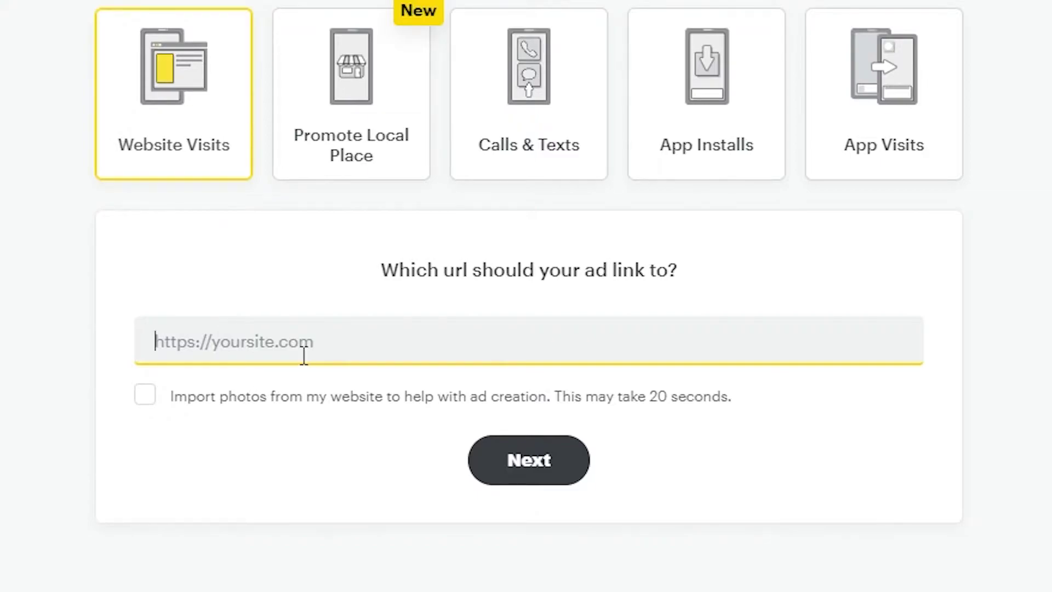
type("https://usamahussainhhh.wixsite.com/website")
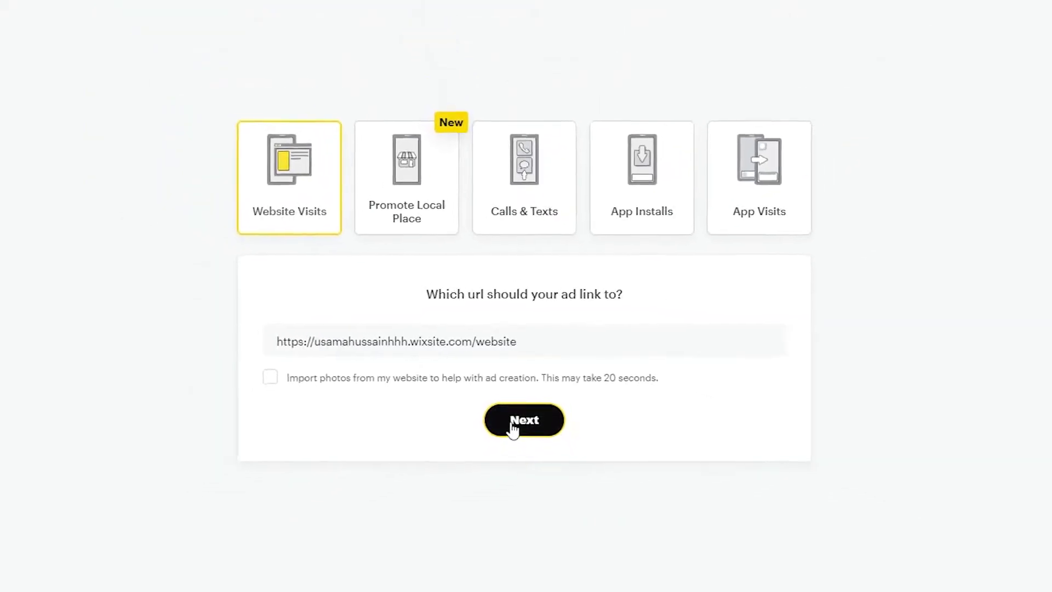
left_click(512, 429)
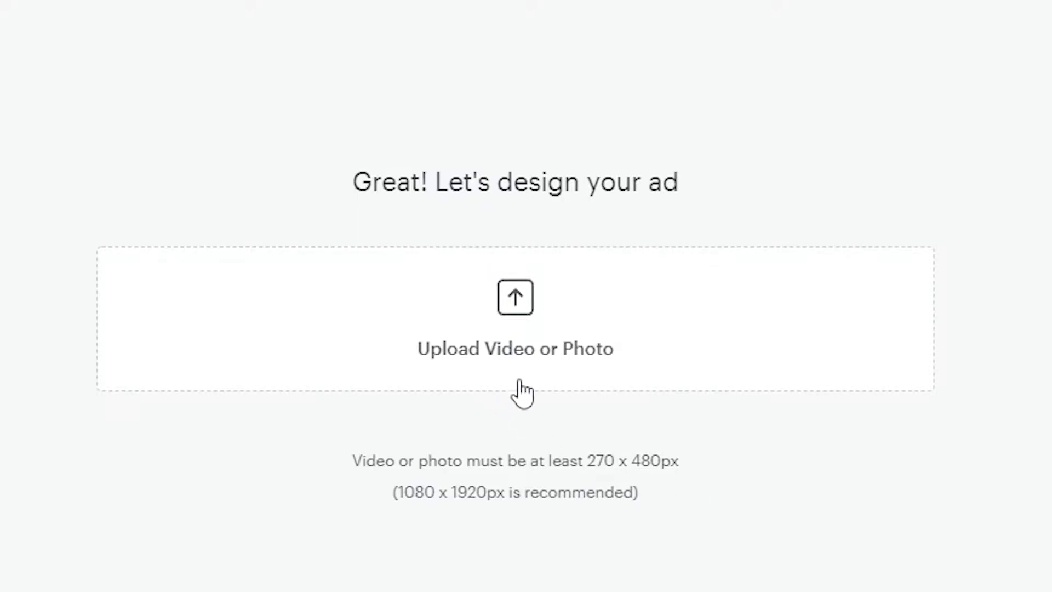
- Upload image-from-rawpixel-id-2457591-original PNG from the Pictures folder as the ad image
left_click(518, 344)
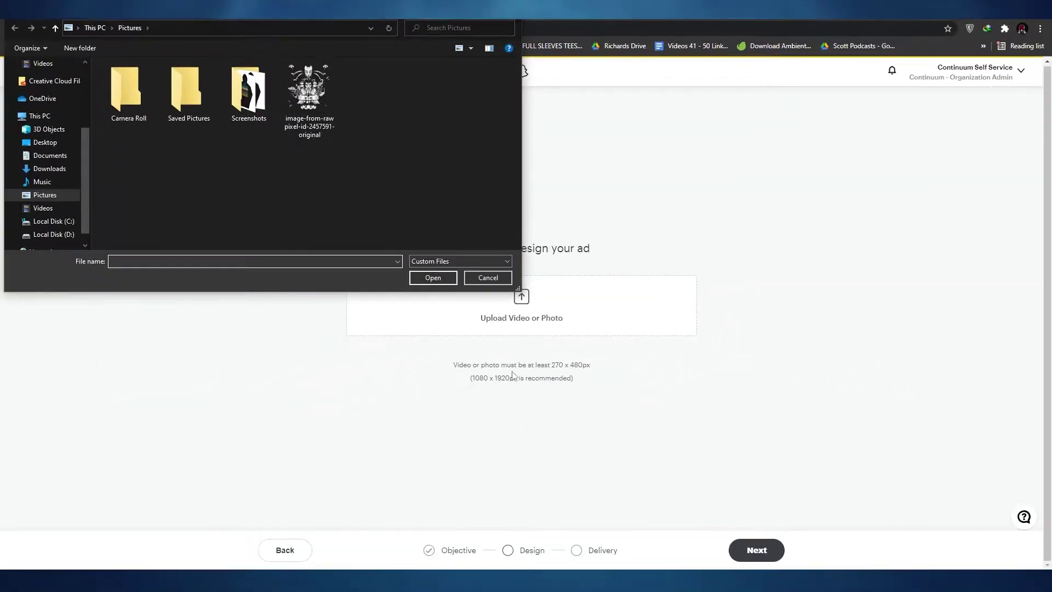
left_click(61, 197)
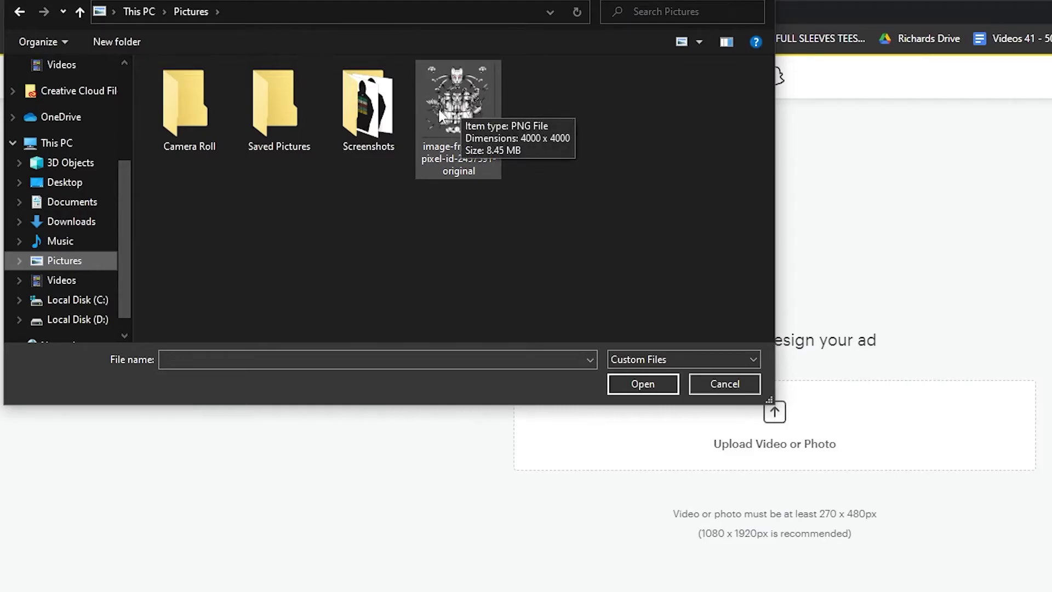
left_click(468, 131)
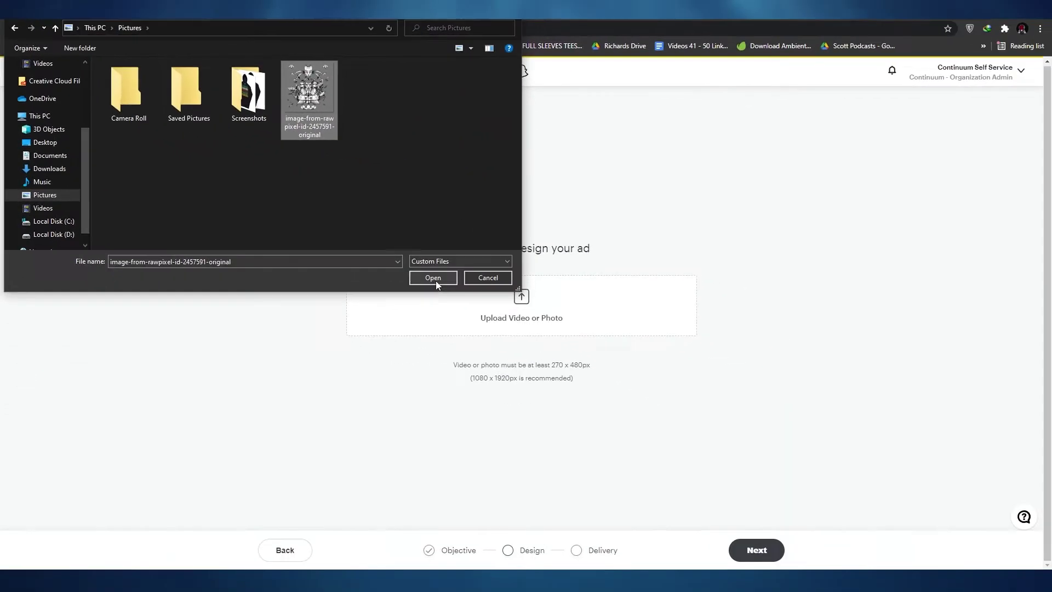
left_click(642, 384)
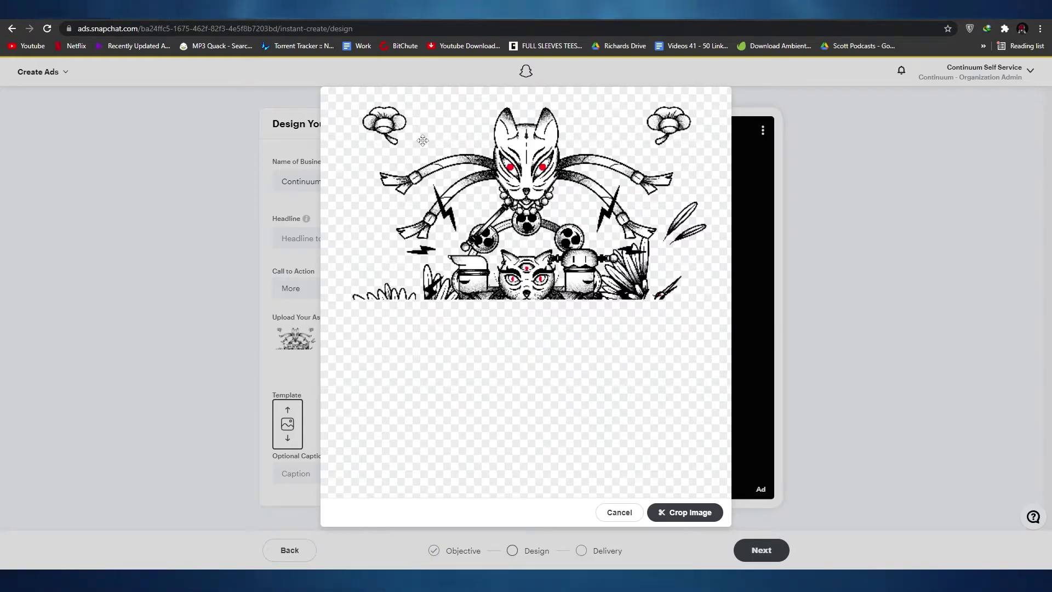
- Shift the crop frame slightly and apply the crop to the illustration
mouse_move(557, 356)
left_mouse_down()
mouse_move(476, 356)
mouse_move(565, 356)
mouse_move(554, 356)
left_mouse_up()
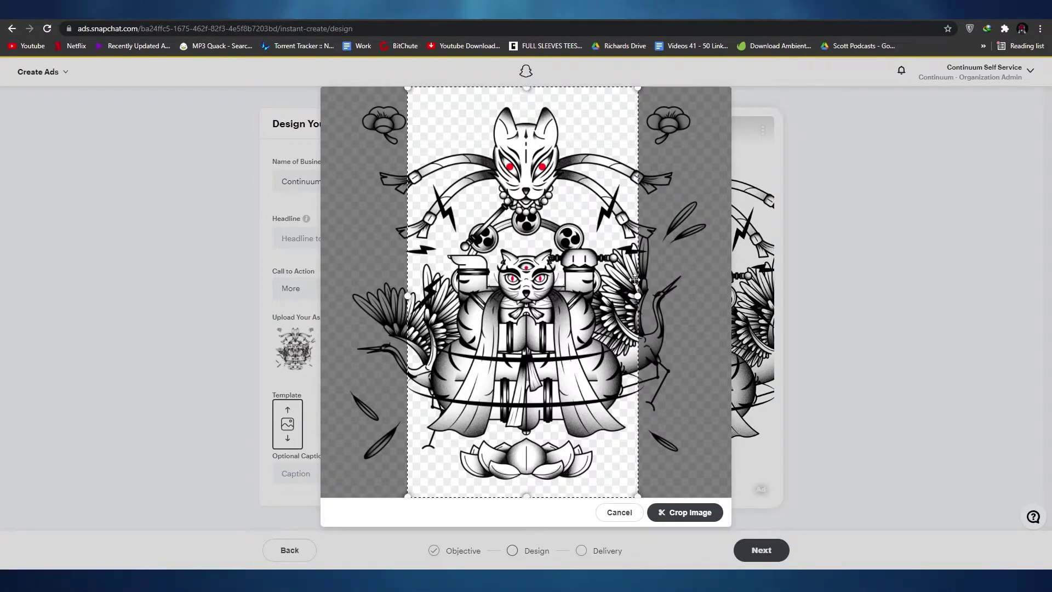
left_click(680, 518)
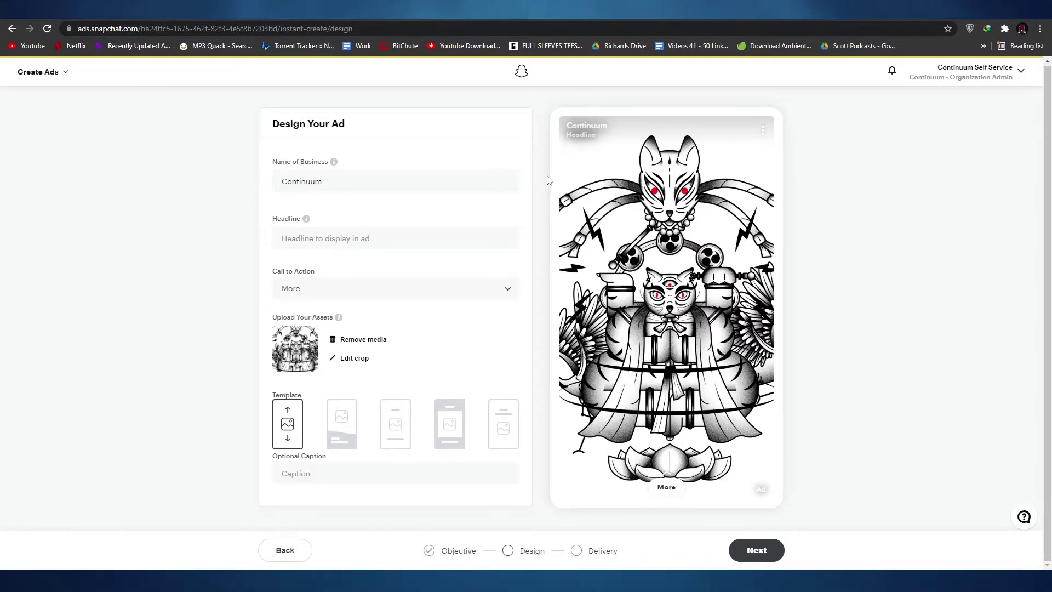
- Set the ad headline to 'do anything'
left_click(419, 180)
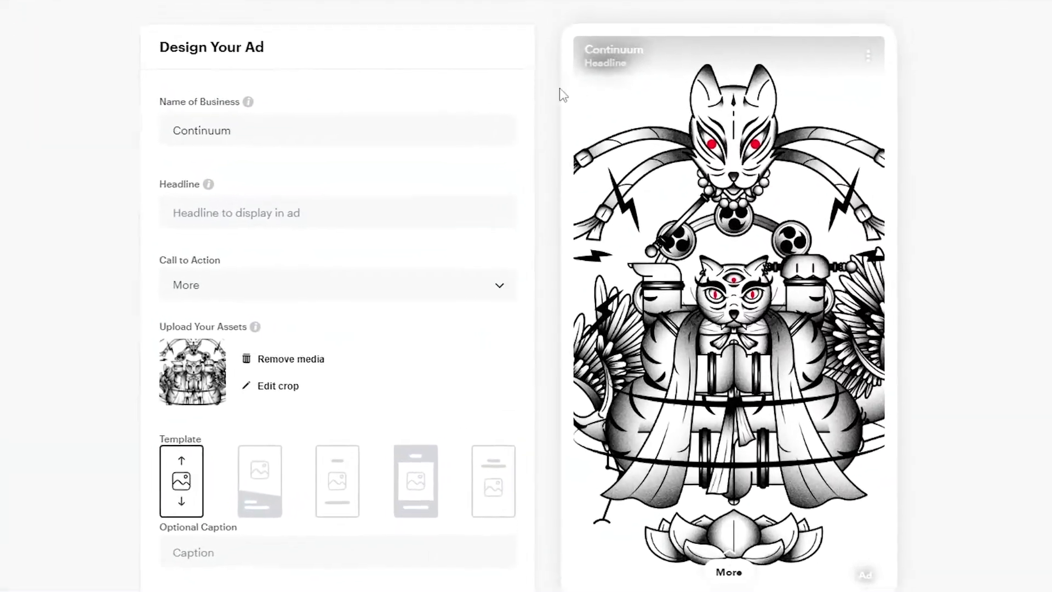
left_click(612, 61)
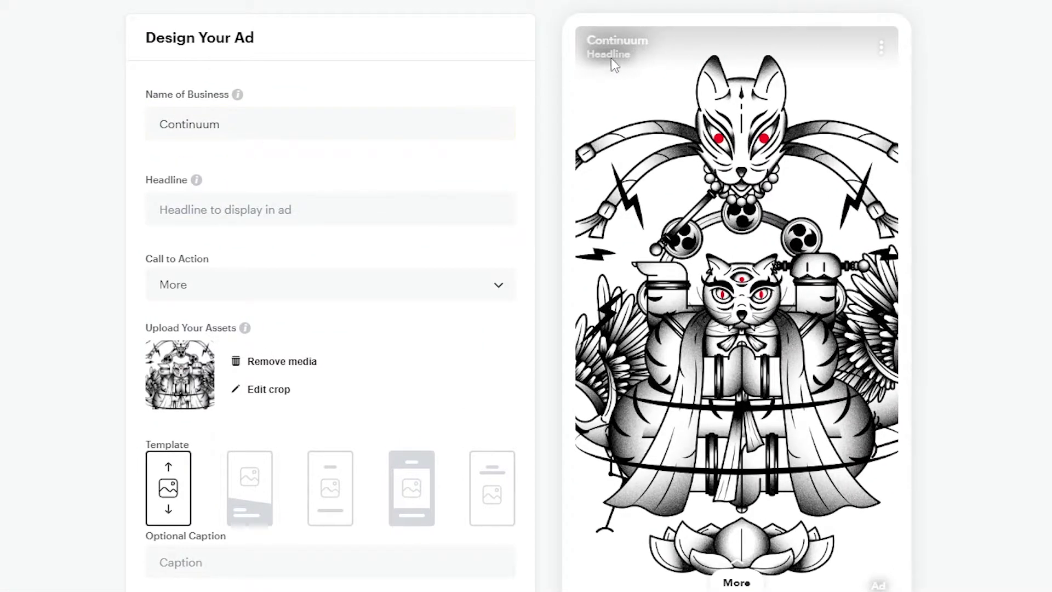
left_click_drag(596, 45, 603, 43)
left_click(203, 203)
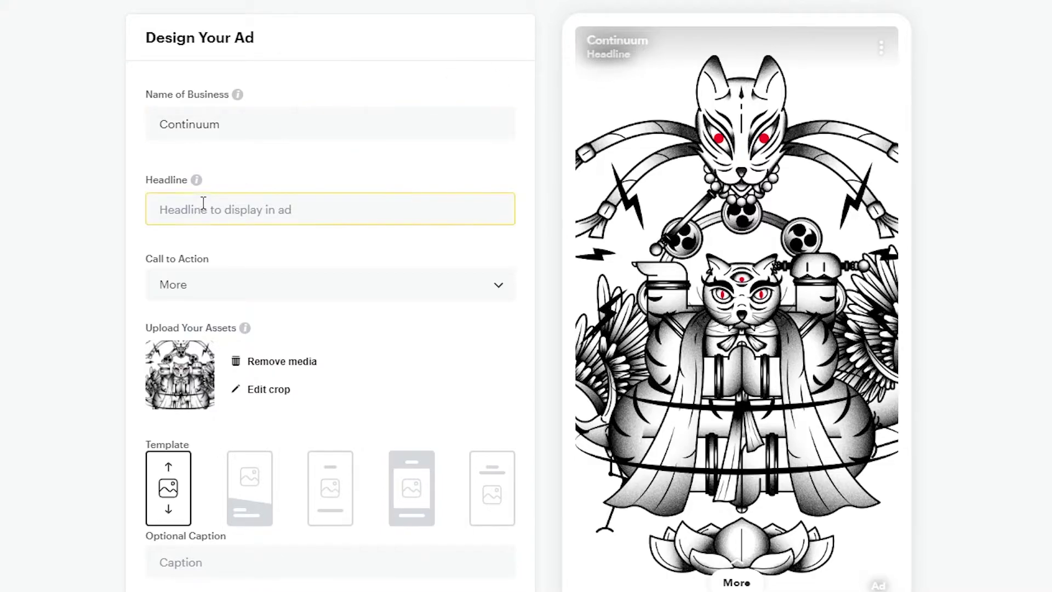
left_click(178, 218)
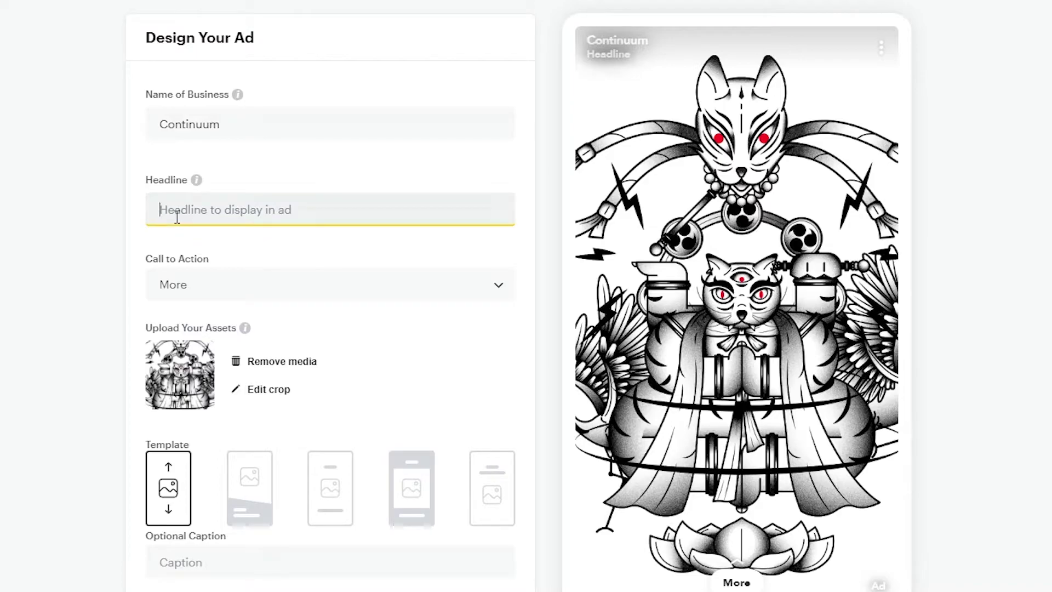
type("do anything")
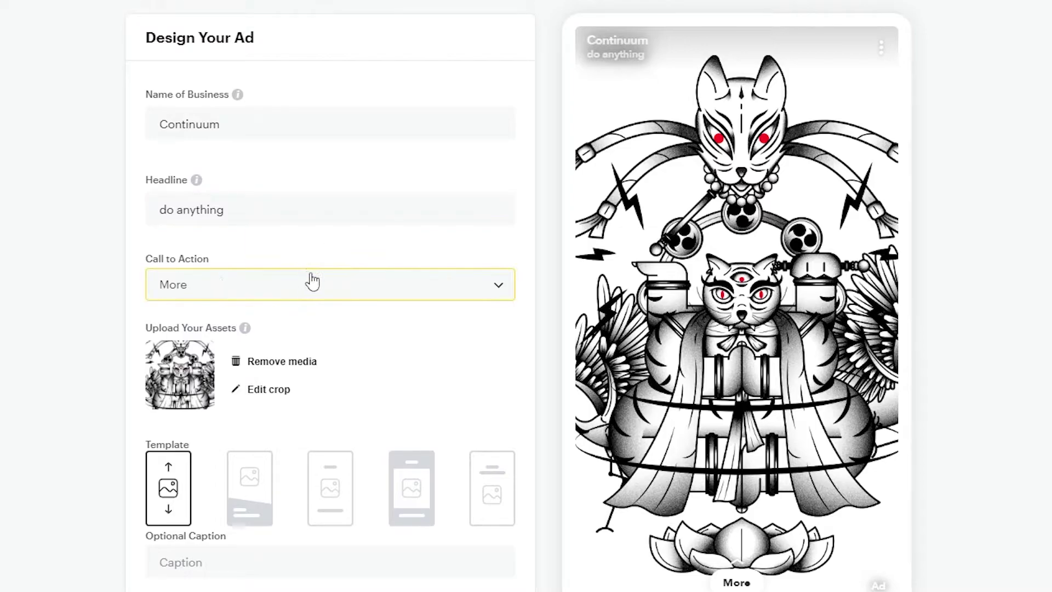
- Choose Sign Up as the ad's call to action
left_click(216, 286)
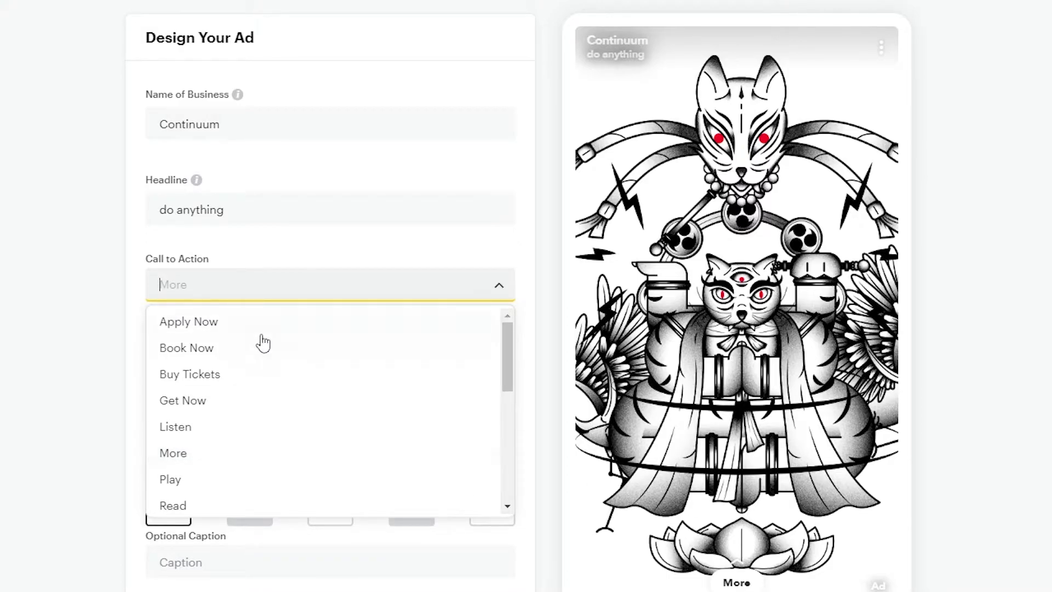
scroll(228, 453, "down", 2)
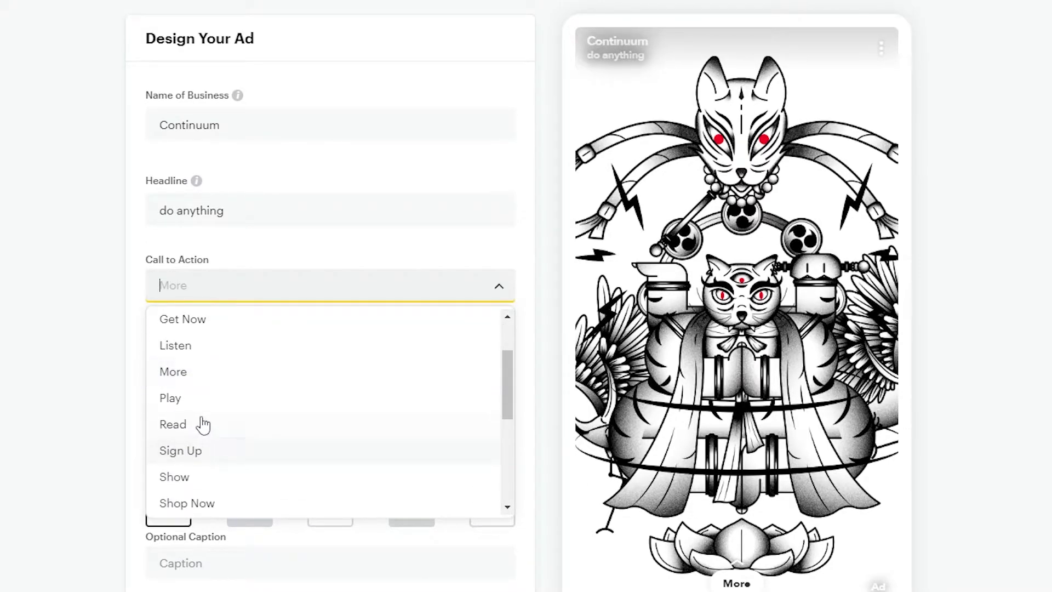
scroll(199, 425, "up", 2)
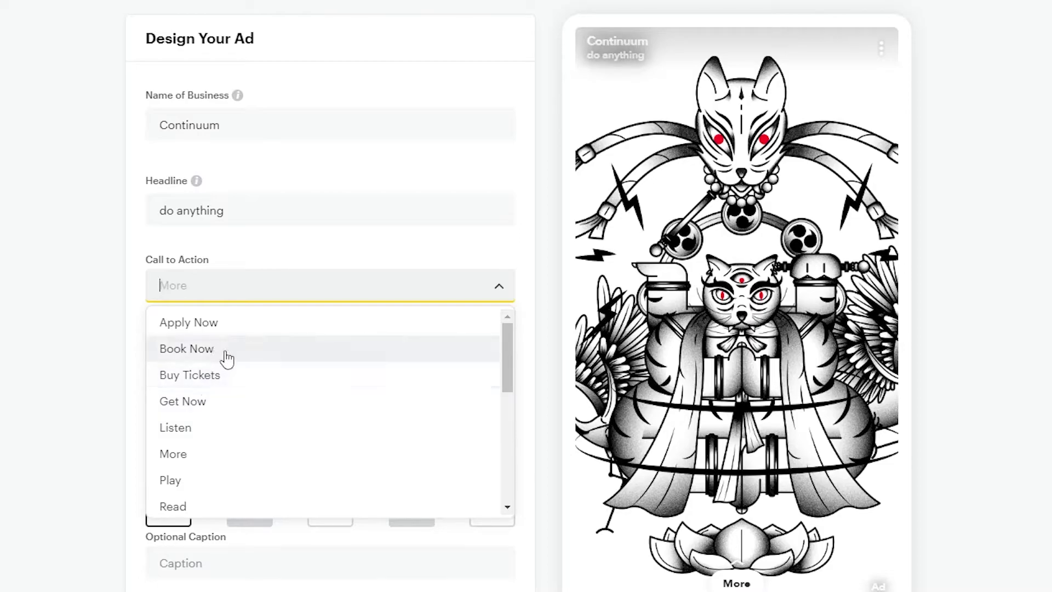
scroll(236, 406, "down", 2)
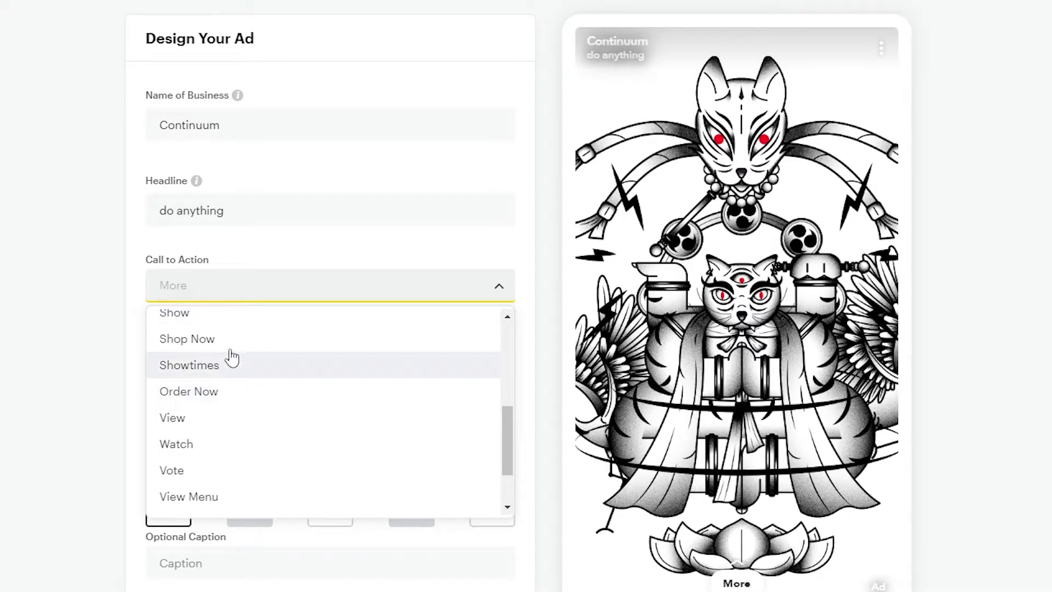
scroll(245, 416, "down", 2)
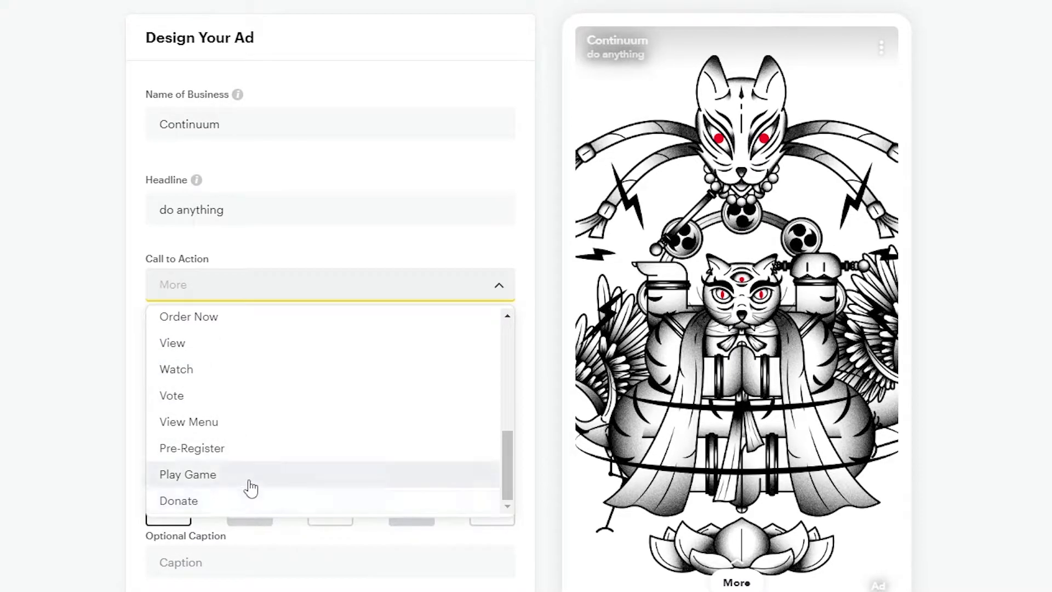
scroll(247, 487, "up", 6)
scroll(250, 485, "down", 5)
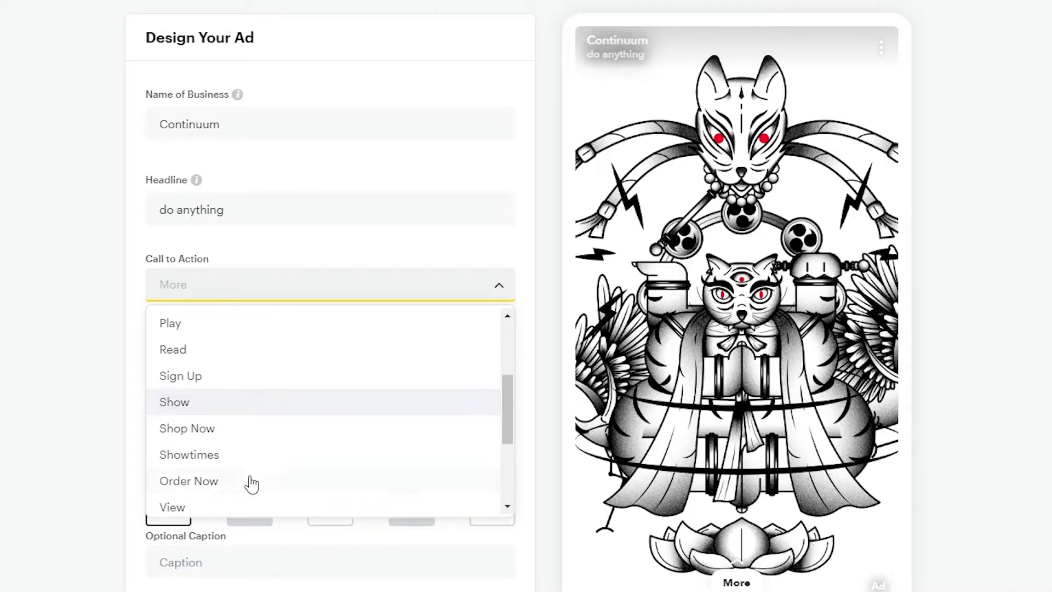
scroll(243, 466, "up", 3)
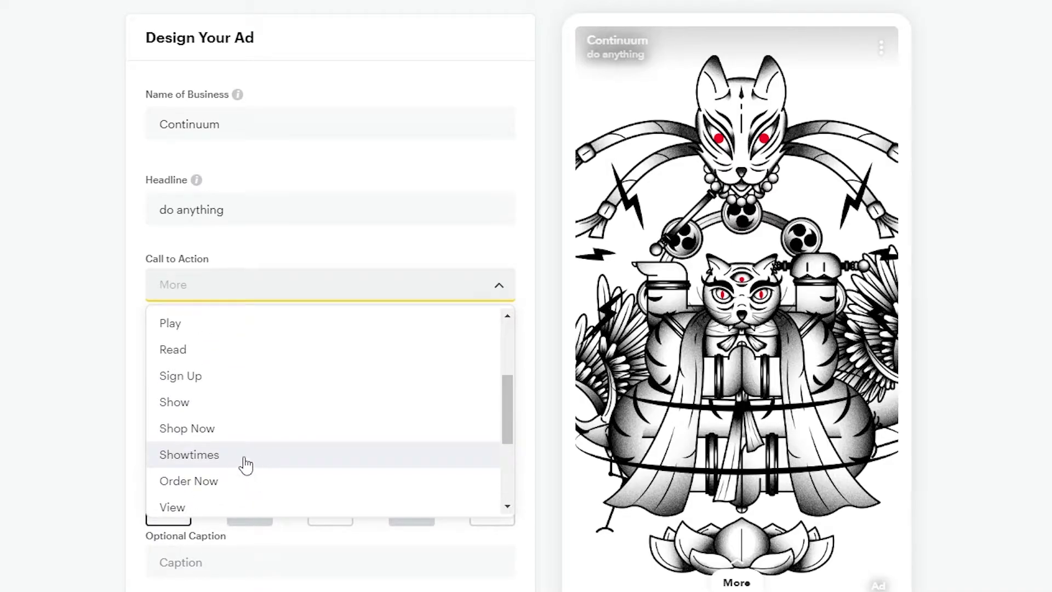
left_click(254, 378)
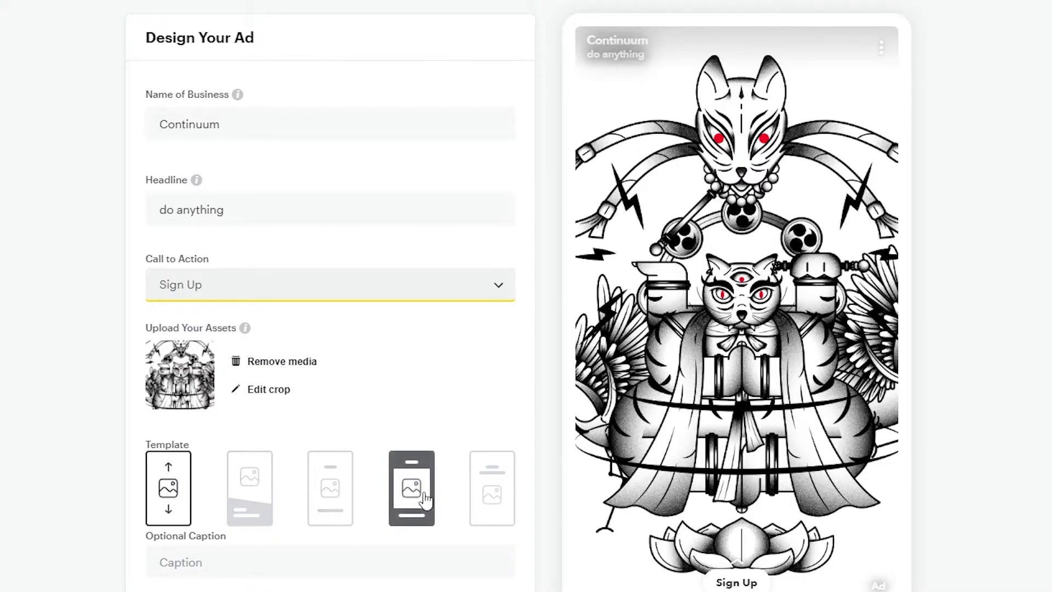
- Try the caption-band, black and grey layouts, settling on the dark full-background template
left_click(249, 488)
left_click(242, 563)
left_click(275, 419)
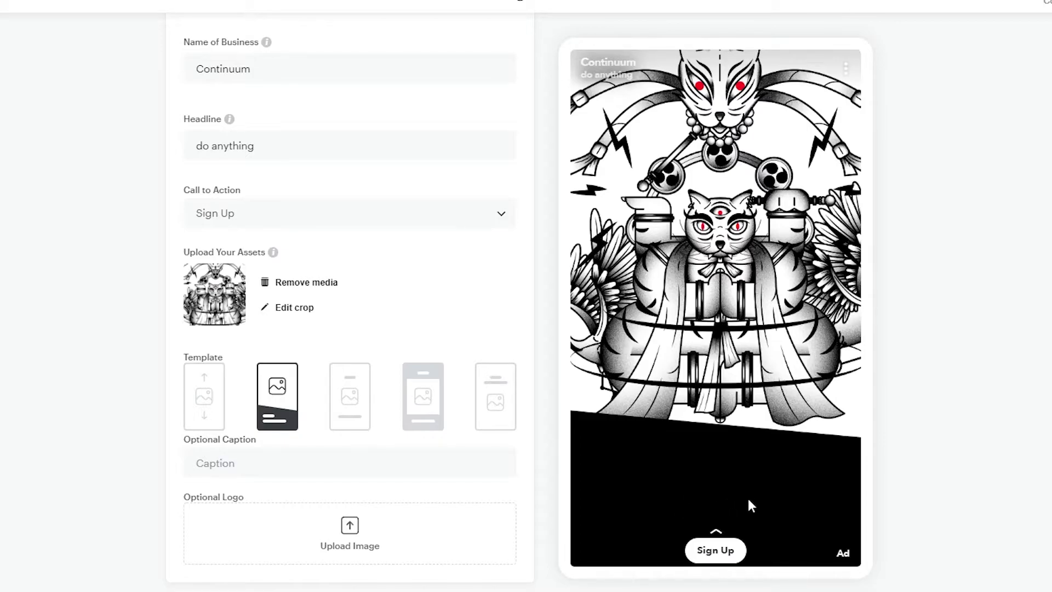
left_click(357, 421)
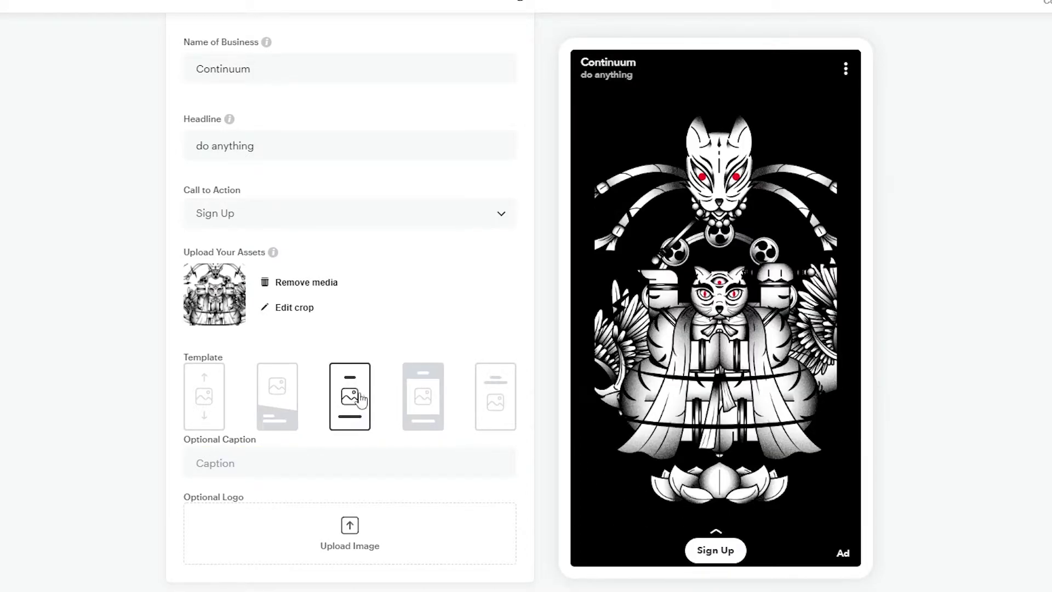
left_click(430, 400)
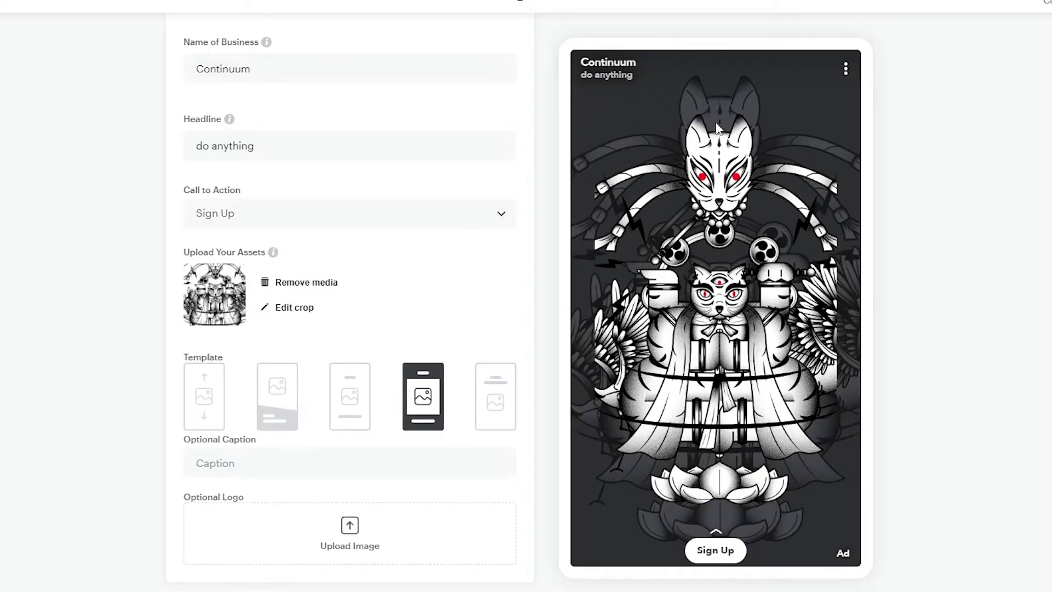
left_click(495, 404)
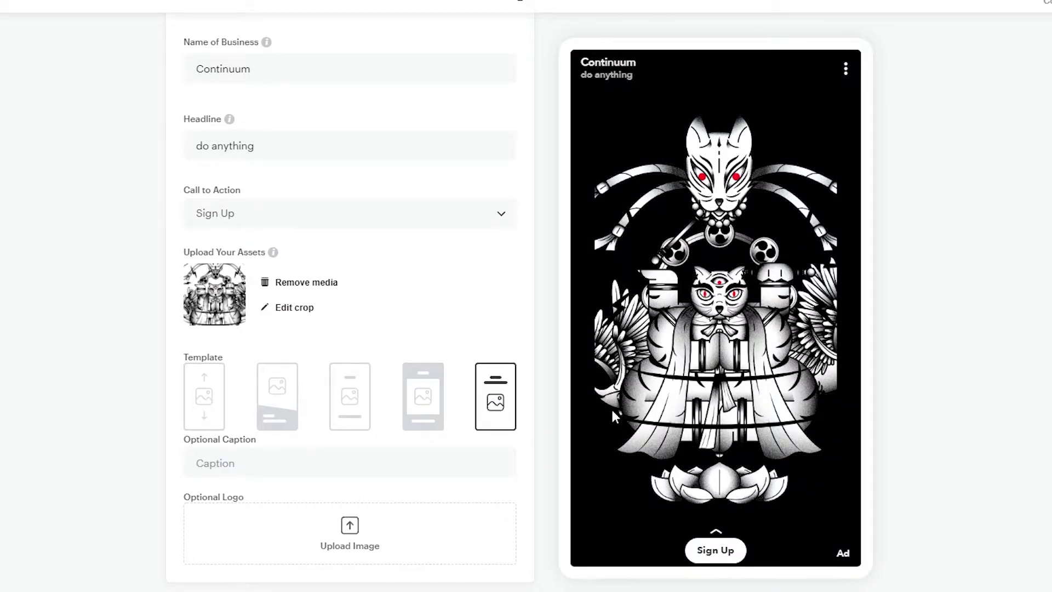
left_click(288, 422)
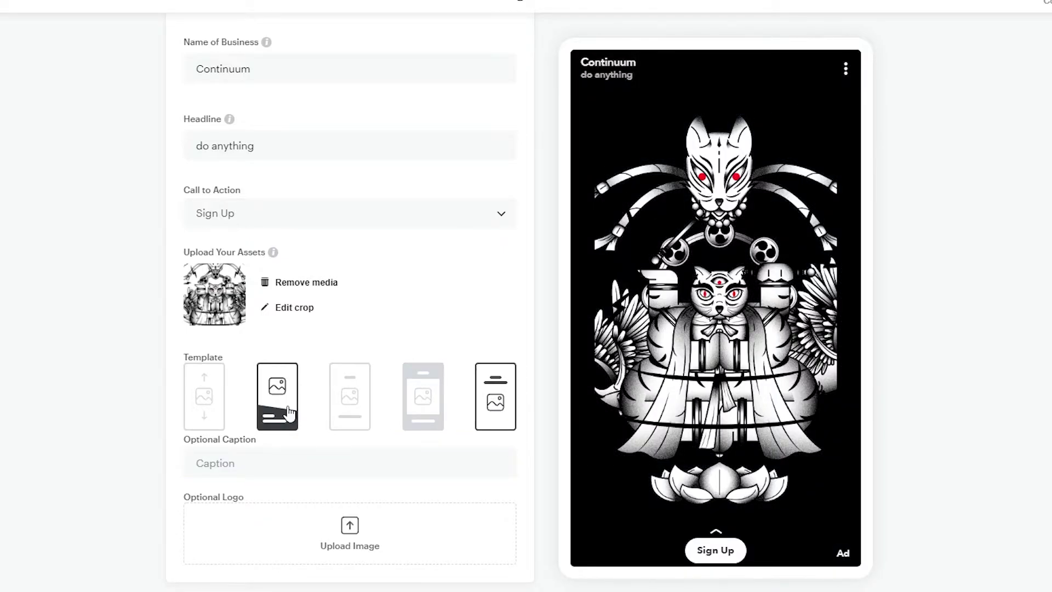
left_click(422, 406)
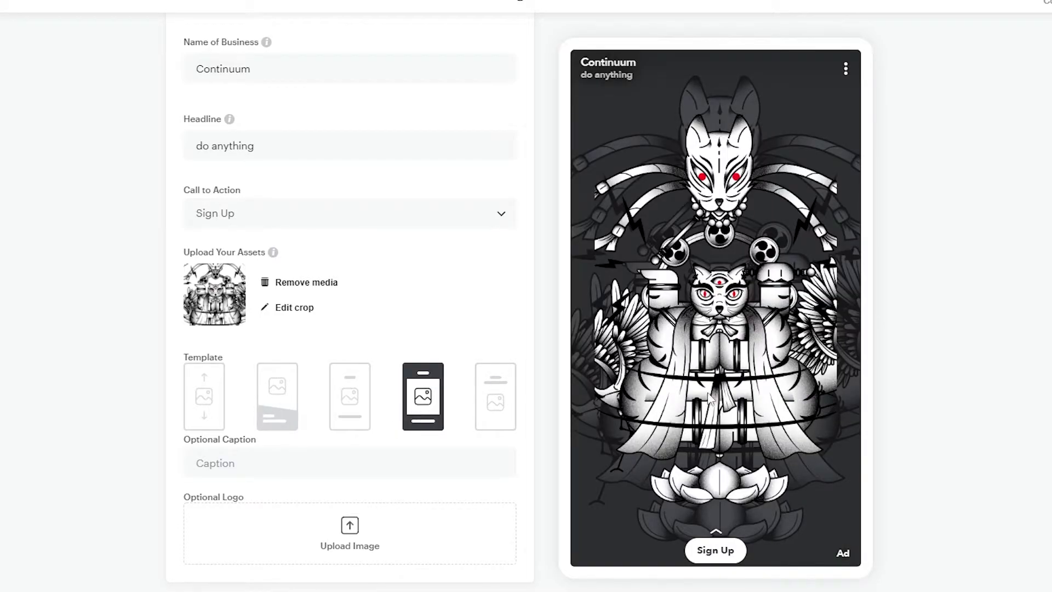
left_click(230, 465)
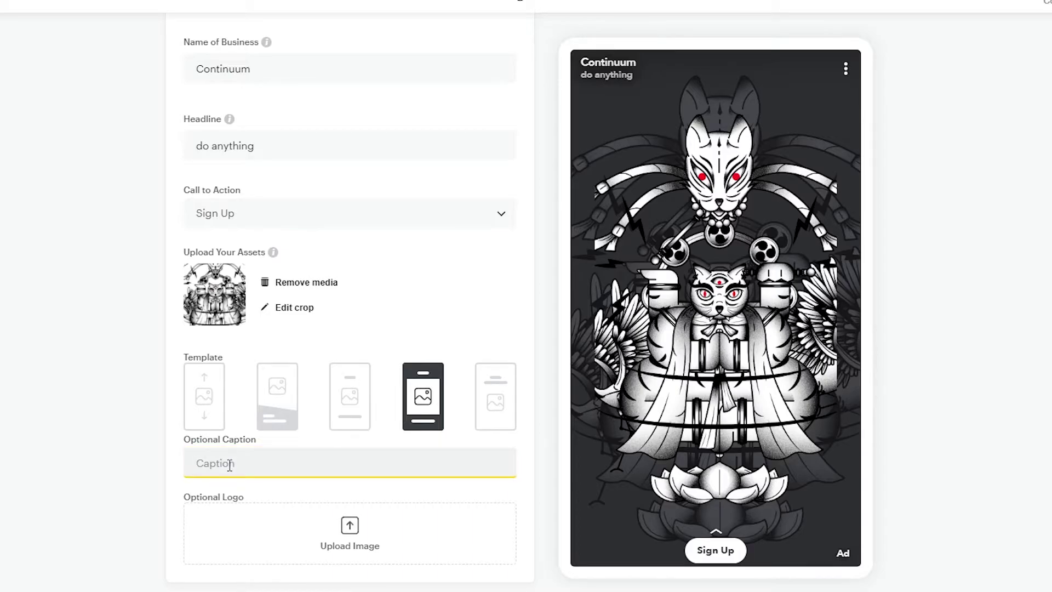
- Add the caption 'What are you waiting for!?' and leave the logo unset
type("What are you waiting for!?")
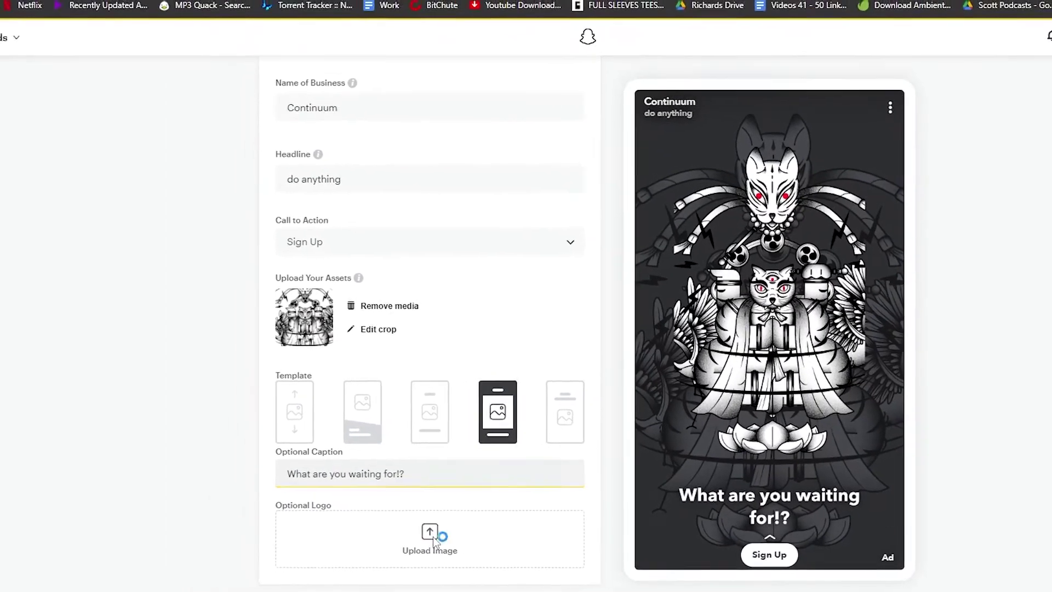
left_click(367, 536)
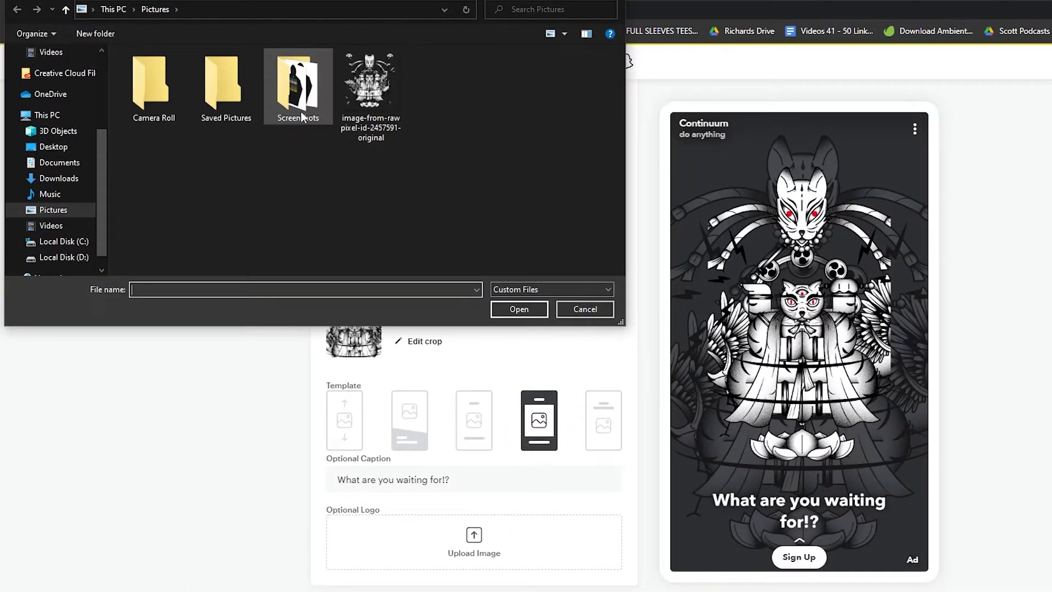
left_click(585, 310)
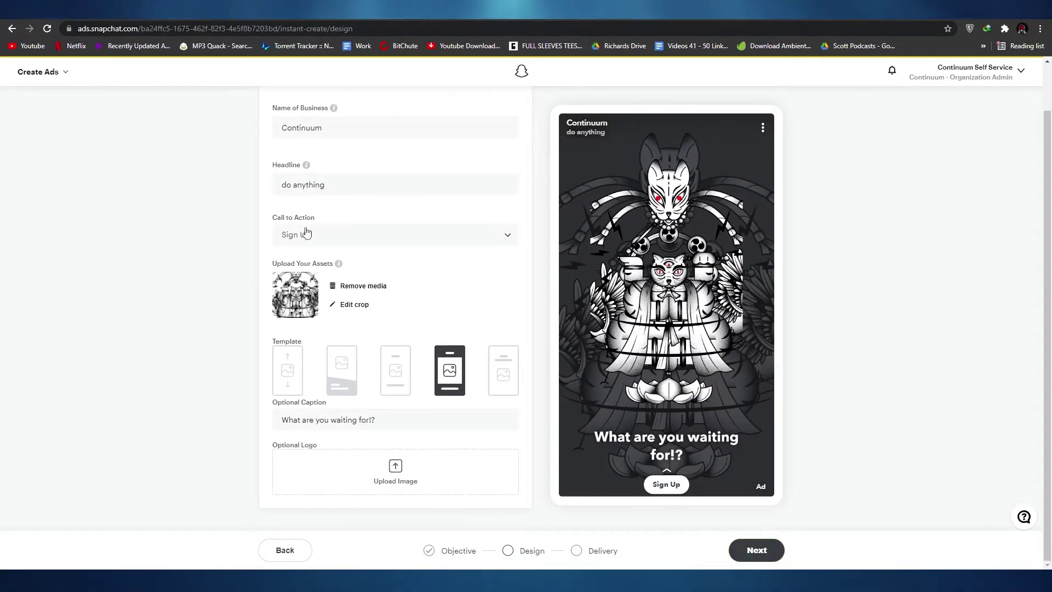
scroll(430, 277, "up", 1)
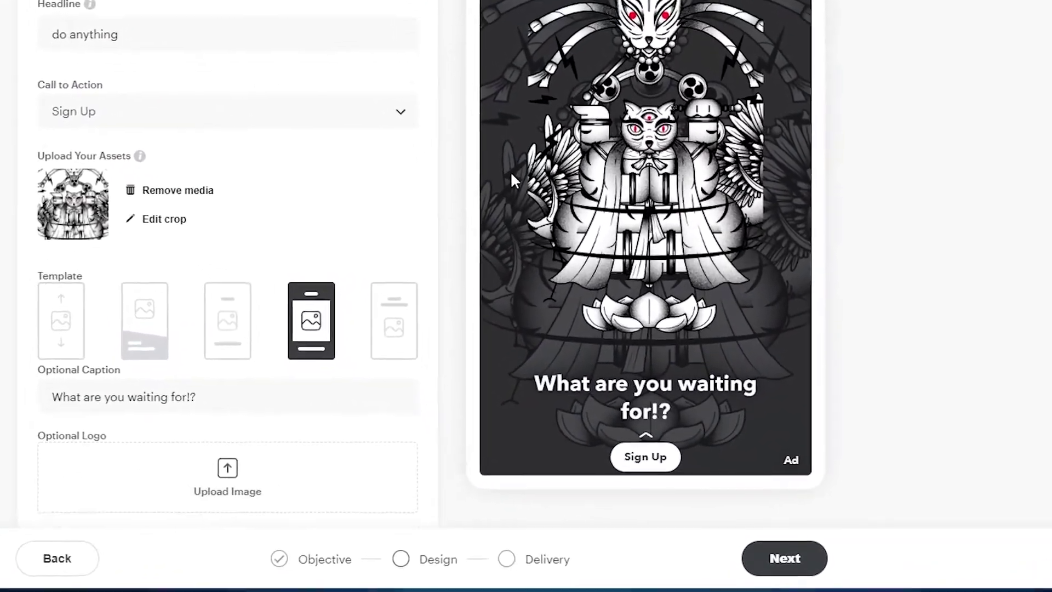
- Continue from ad design to the Delivery step
left_click(805, 565)
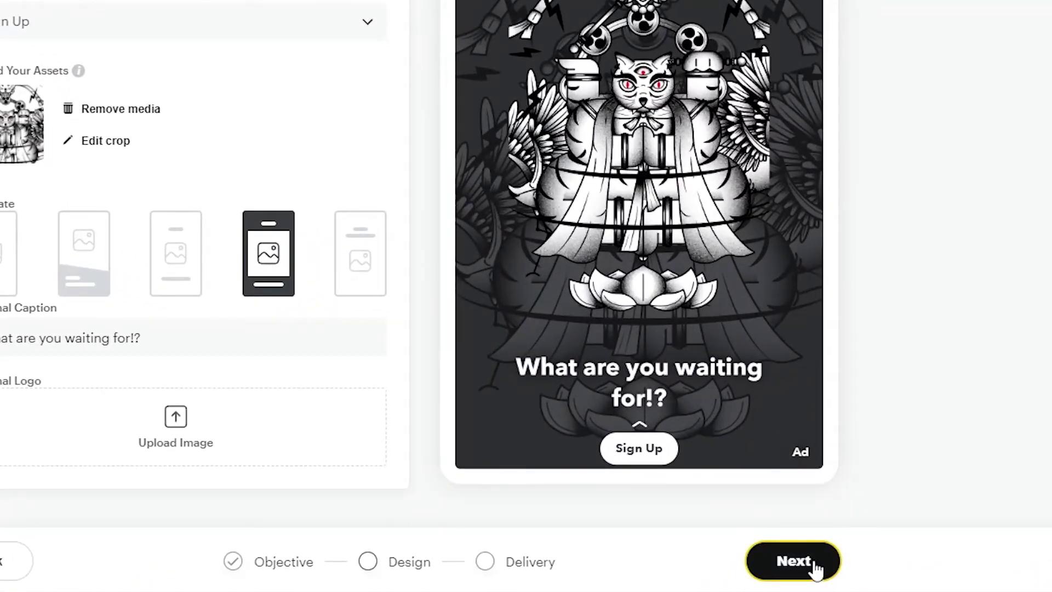
left_click(810, 567)
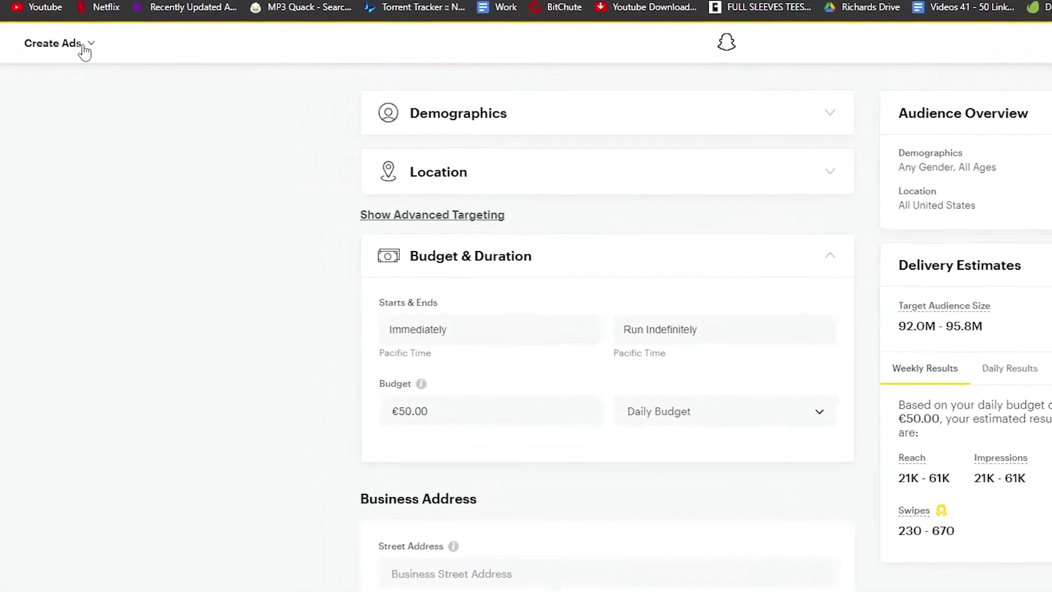
left_click(83, 49)
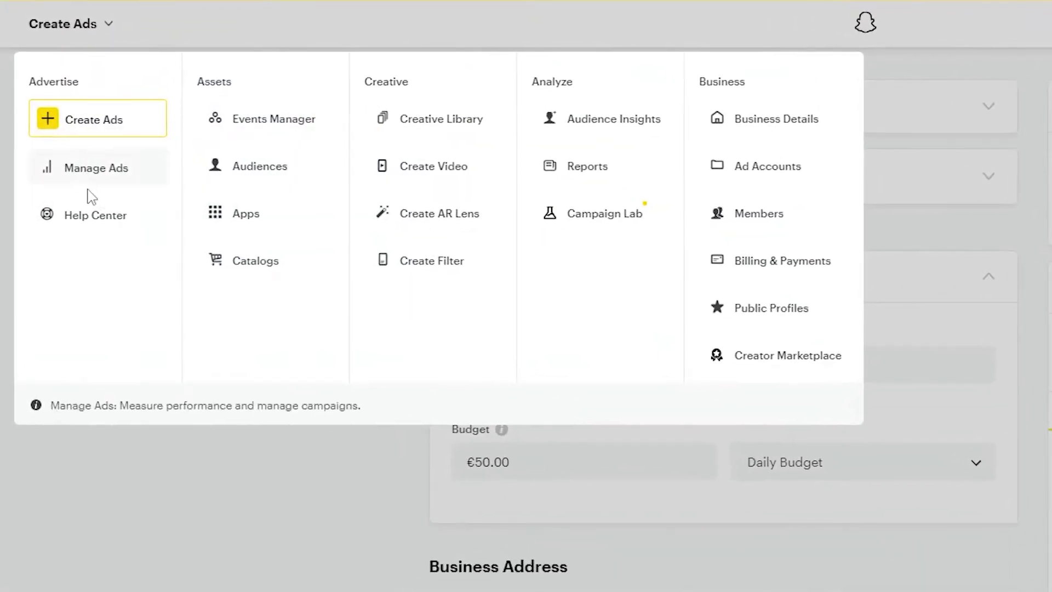
left_click(84, 35)
left_click(86, 38)
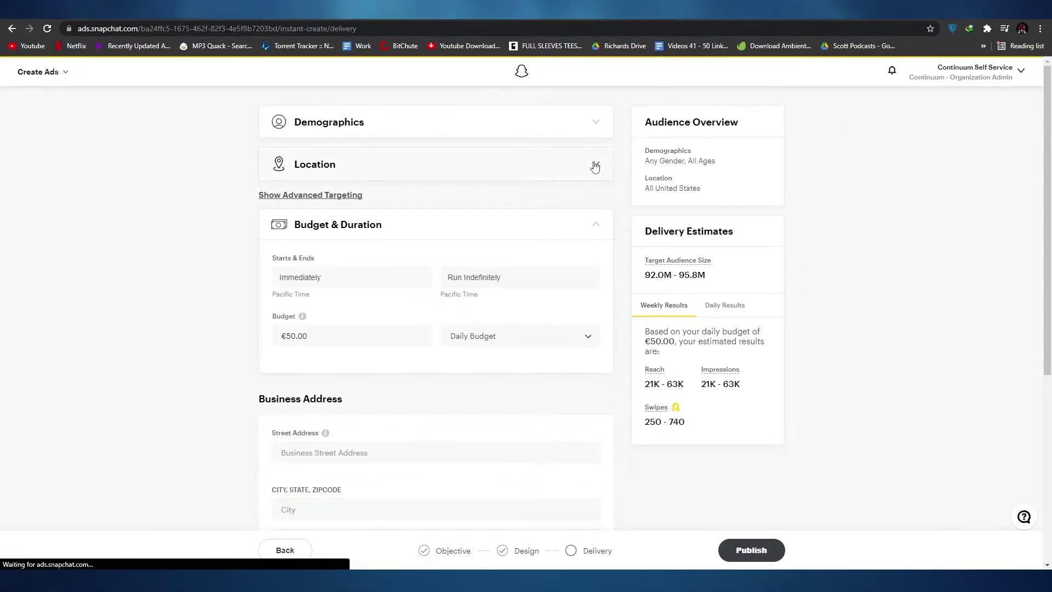
- Review the delivery form, briefly expanding and collapsing Demographics
left_click(603, 125)
left_click(595, 127)
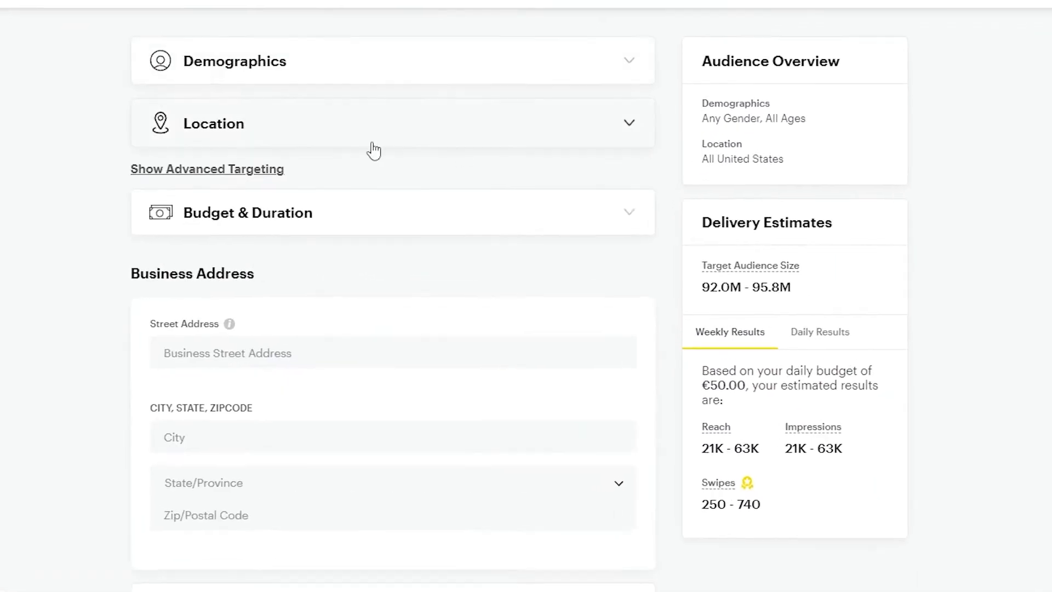
scroll(336, 228, "down", 2)
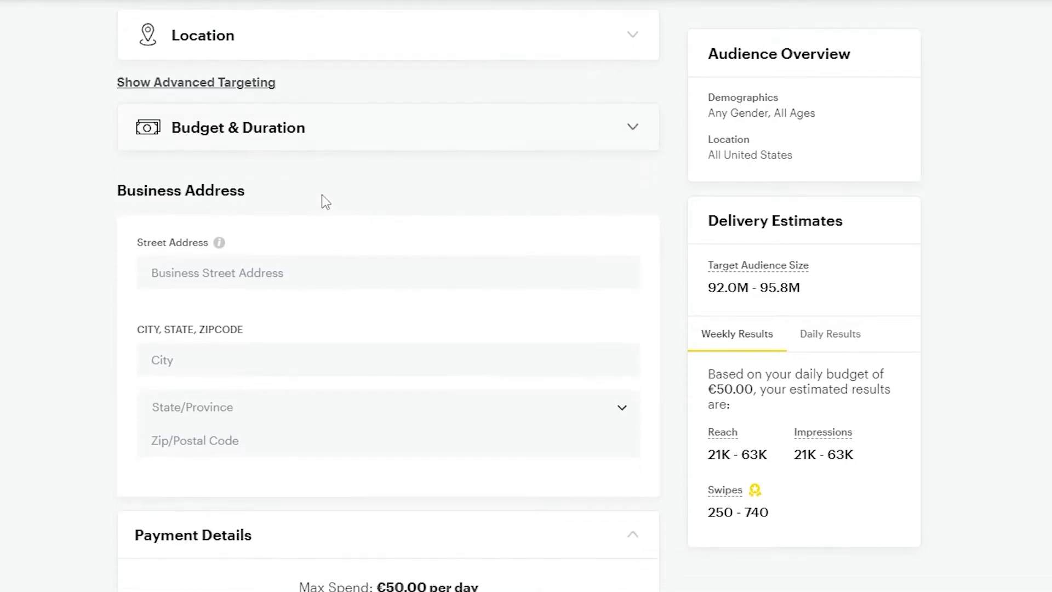
scroll(304, 144, "down", 4)
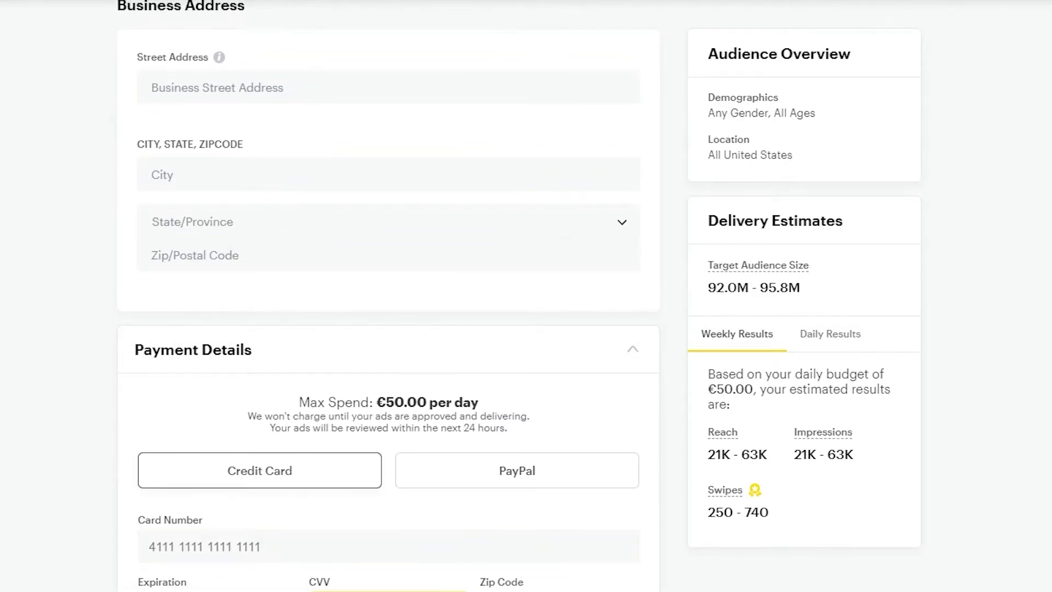
scroll(387, 296, "up", 5)
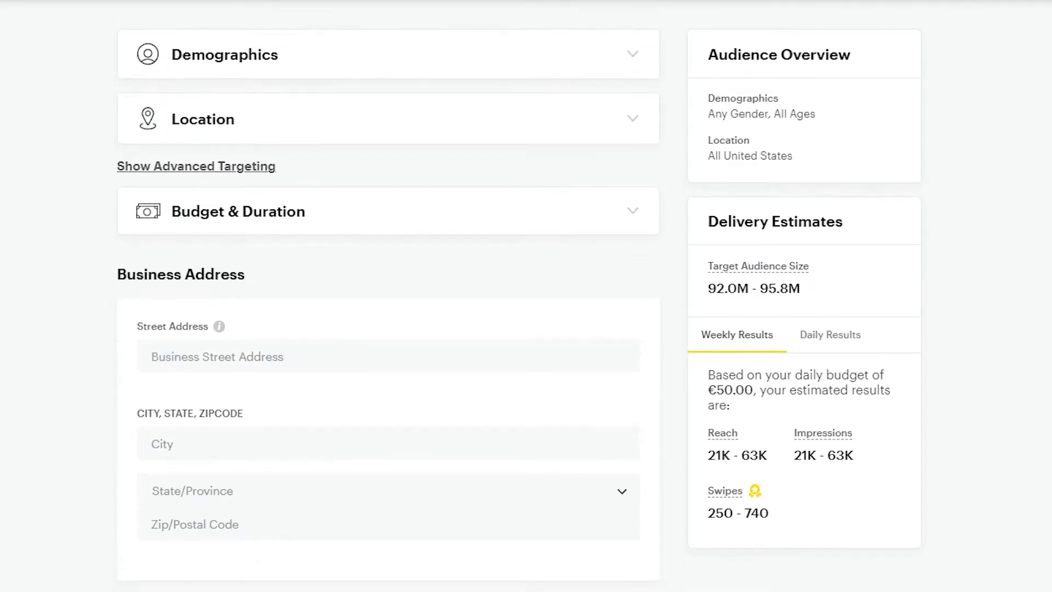
- Expand Demographics and keep all genders with the minimum age at 13
left_click(379, 56)
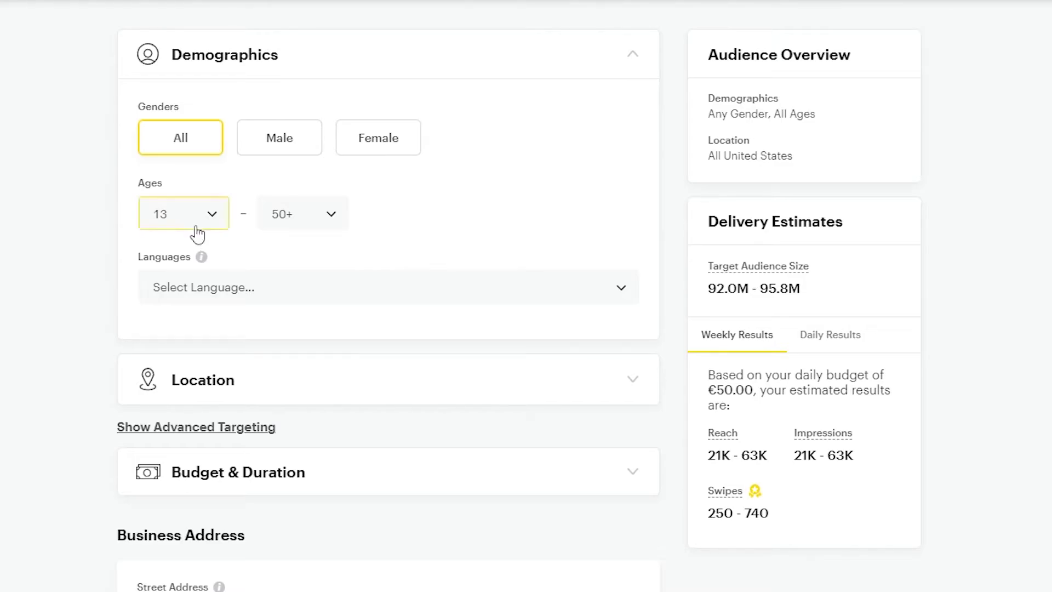
left_click(208, 207)
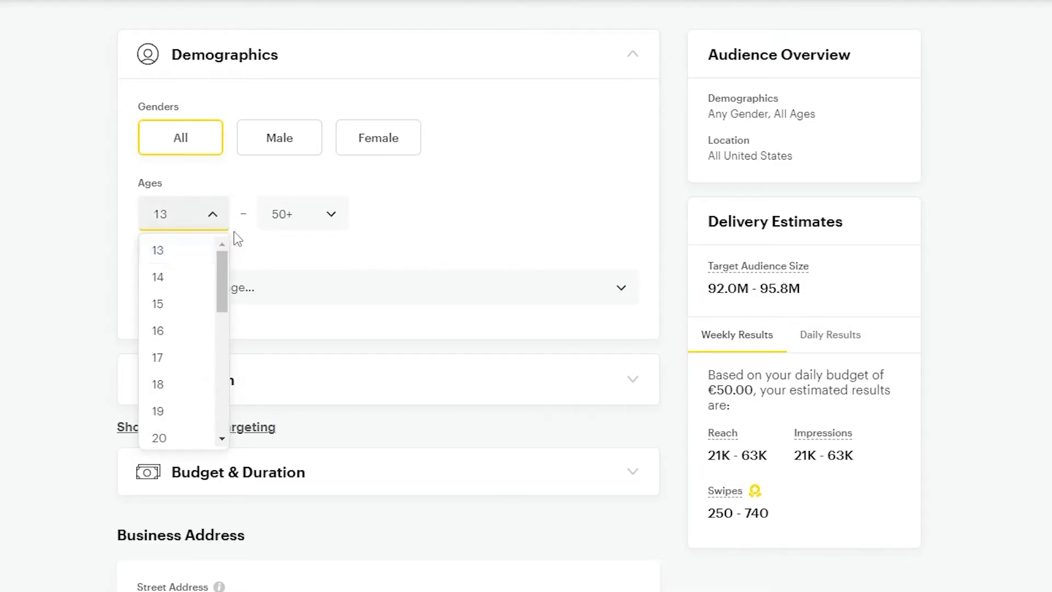
left_click(467, 220)
left_click(202, 226)
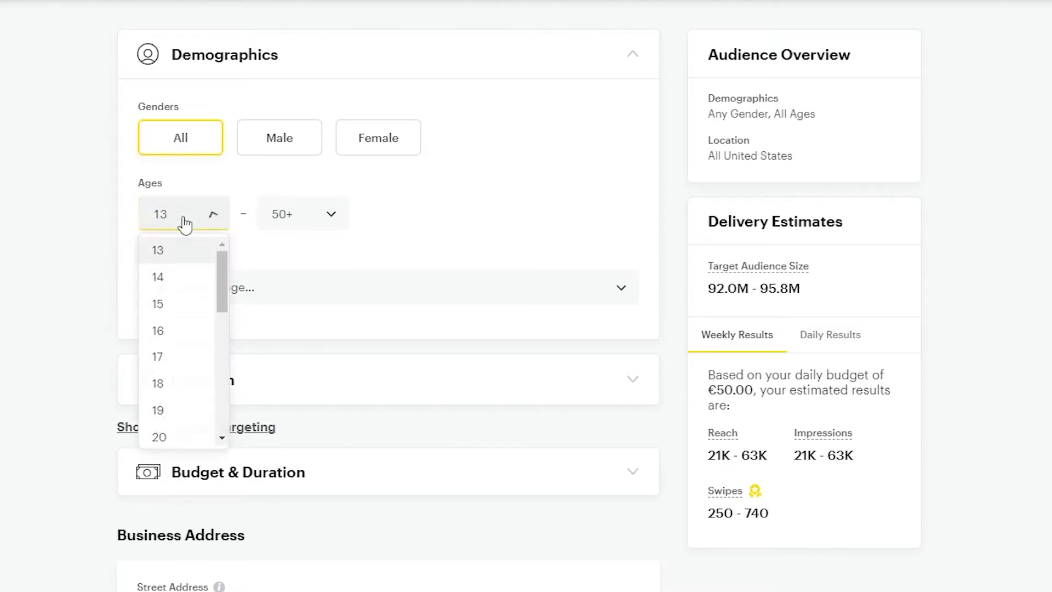
scroll(183, 304, "down", 5)
scroll(189, 290, "up", 5)
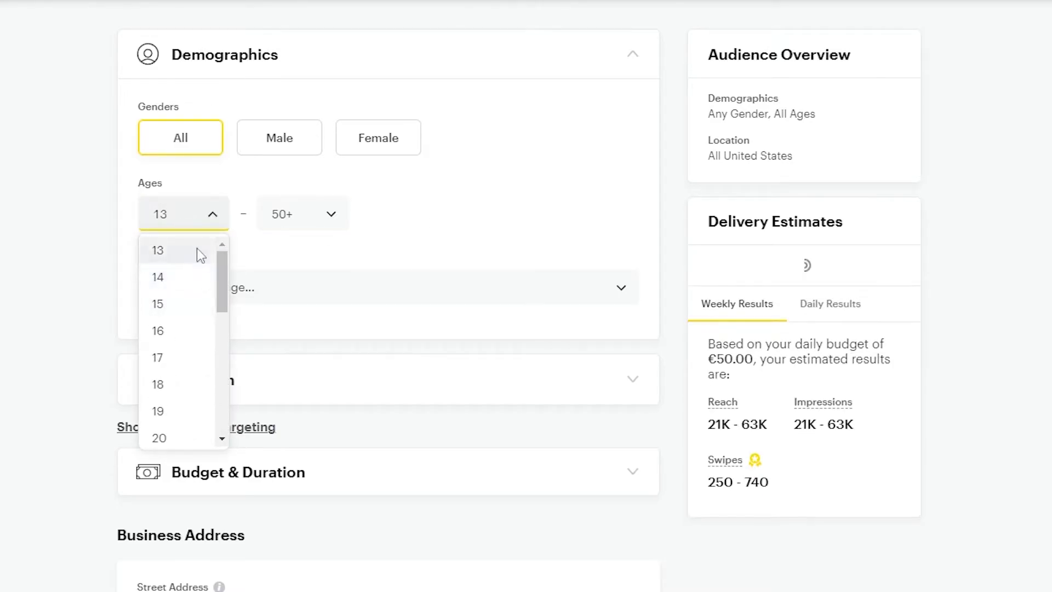
left_click(199, 251)
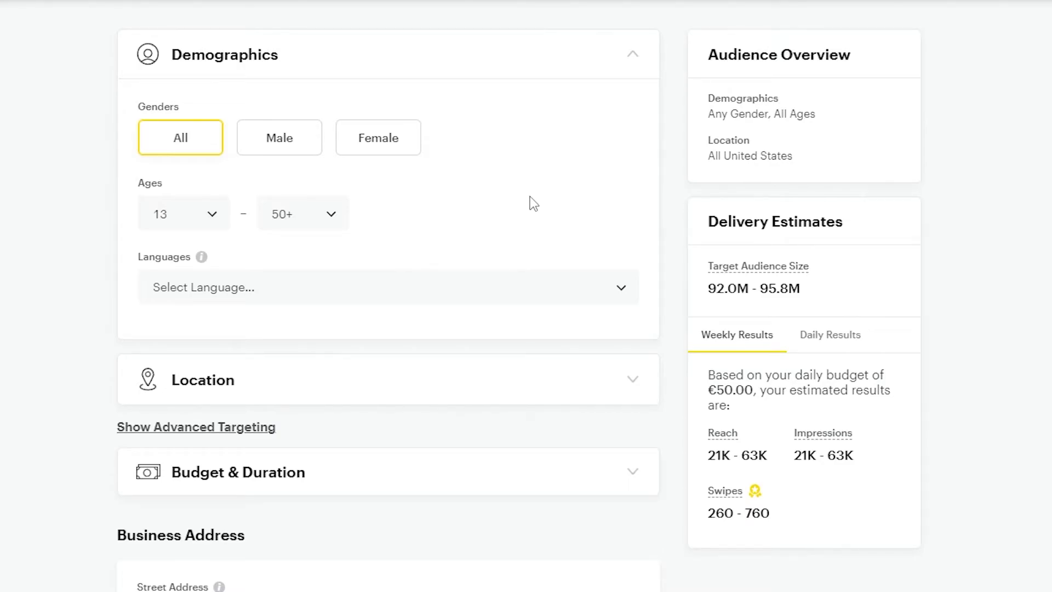
scroll(529, 200, "down", 3)
scroll(484, 164, "up", 3)
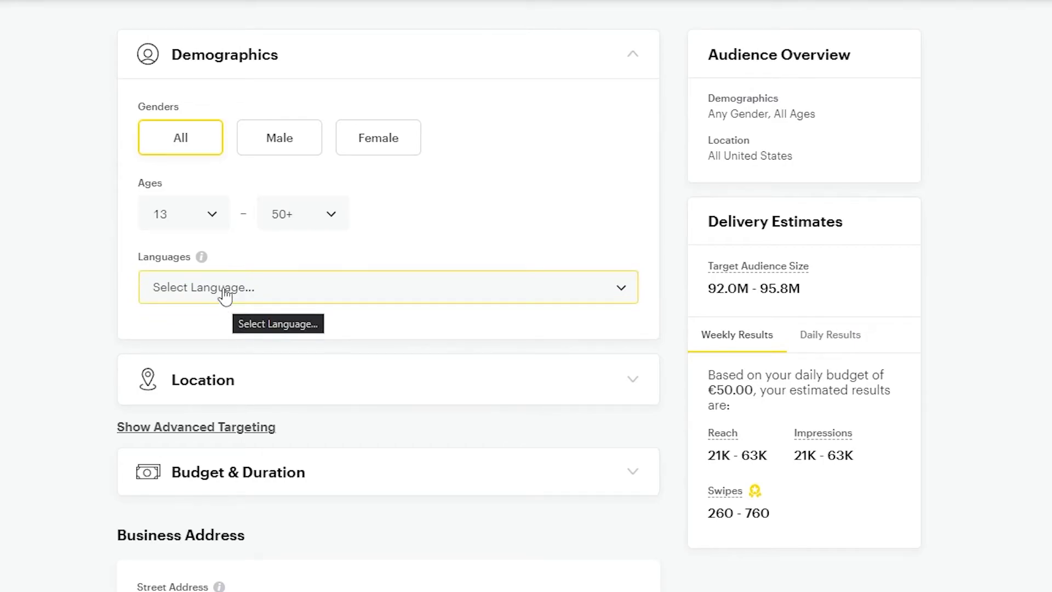
scroll(247, 302, "down", 2)
- Search 'mexi' and add Mexico as a targeted location alongside the United States
left_click(249, 304)
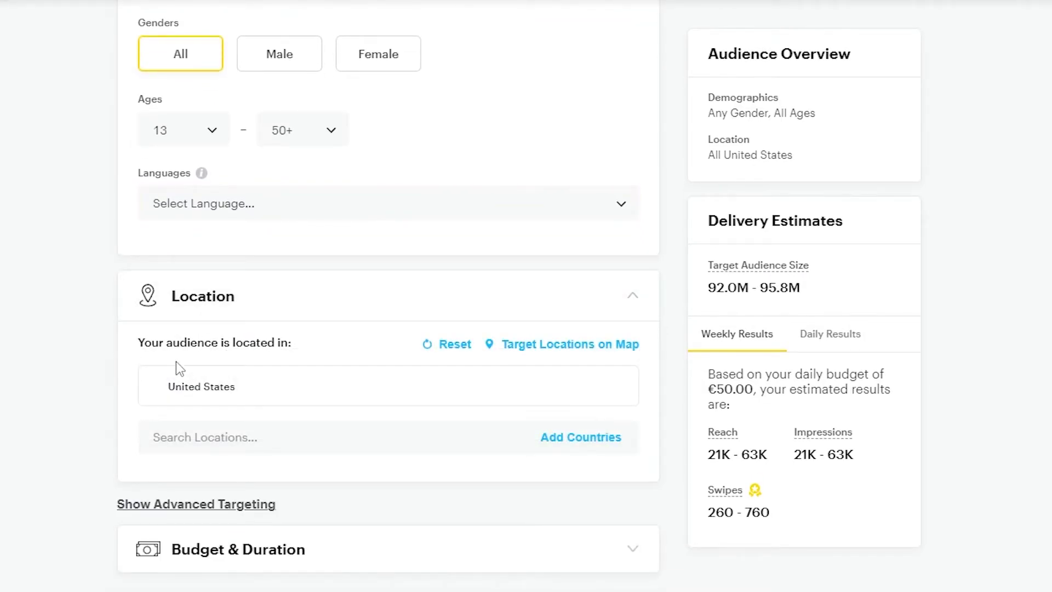
mouse_move(323, 406)
scroll(498, 352, "down", 1)
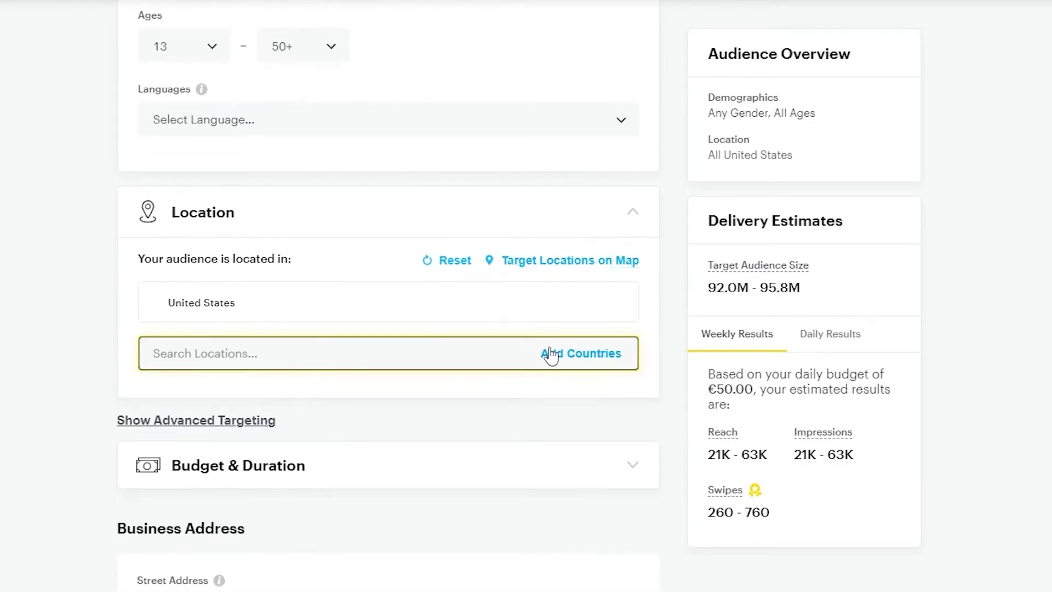
left_click(331, 352)
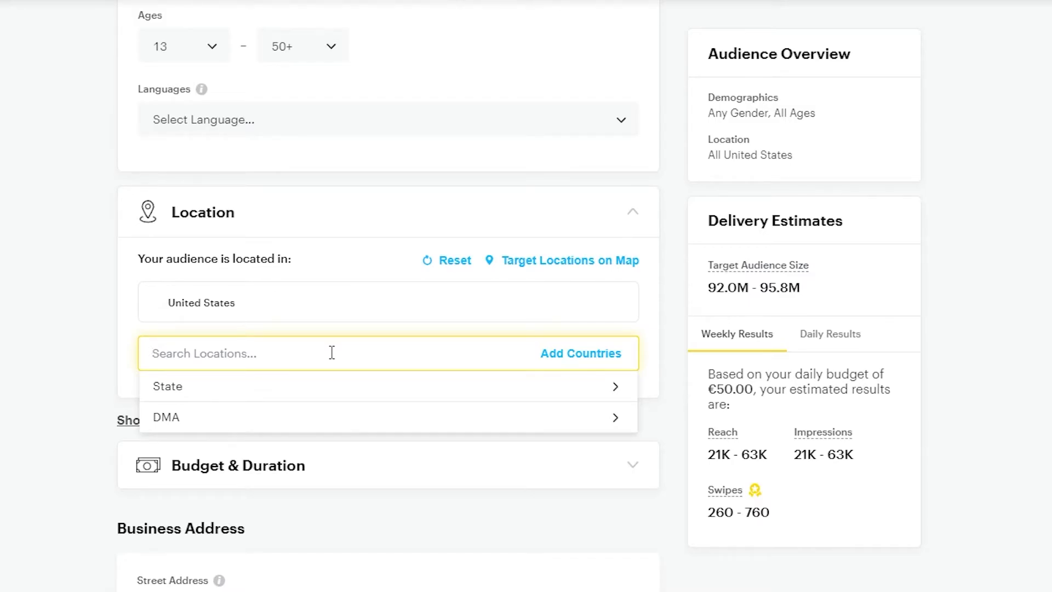
type("mexi")
left_click(285, 395)
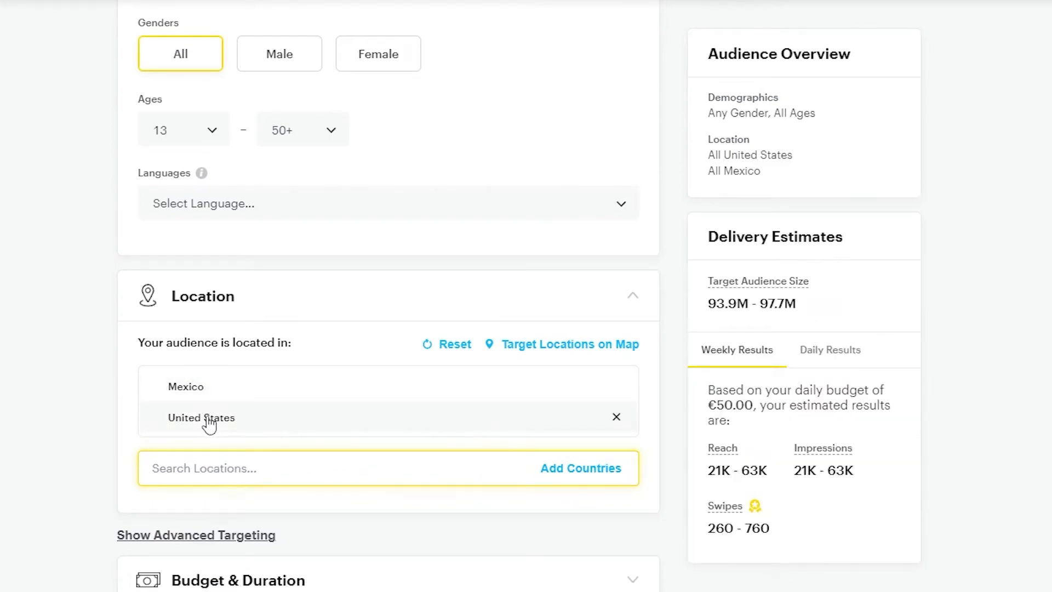
scroll(230, 416, "down", 3)
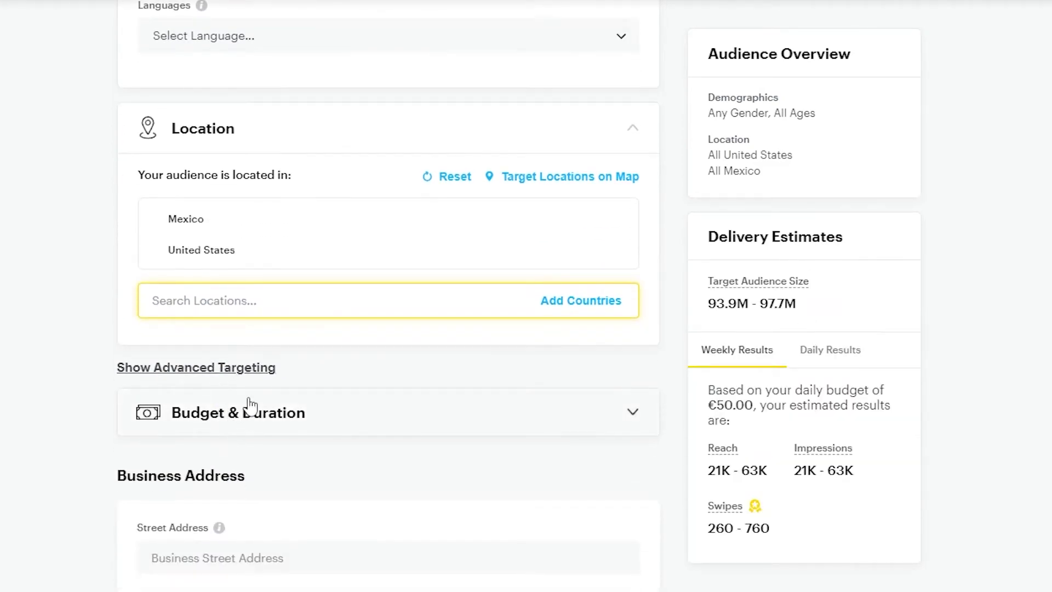
- Schedule the ad to run from October 10 to October 20, 2021
left_click(280, 429)
left_click(329, 423)
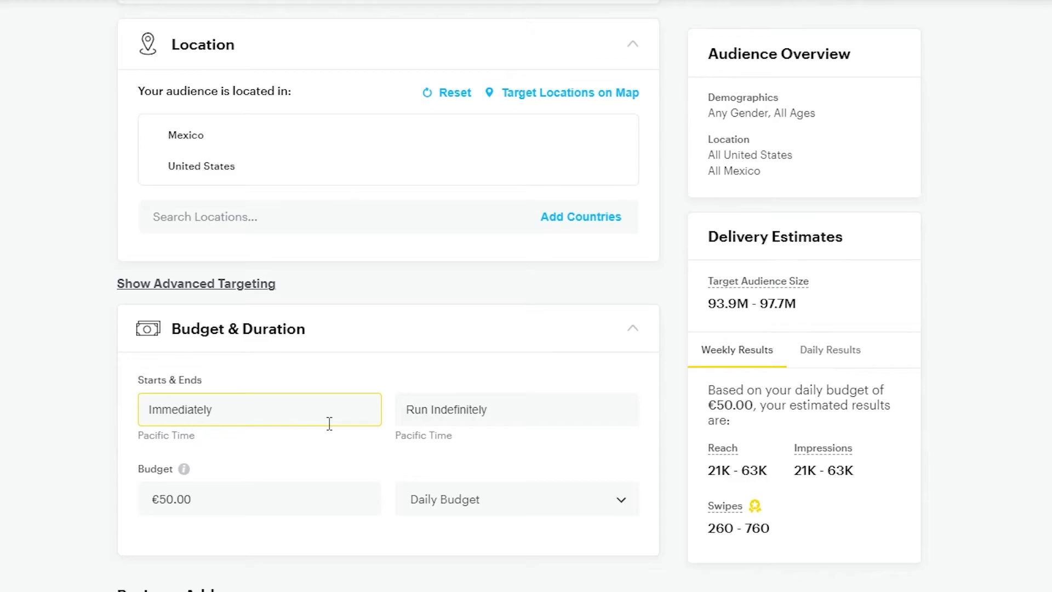
scroll(329, 423, "down", 3)
left_click(329, 365)
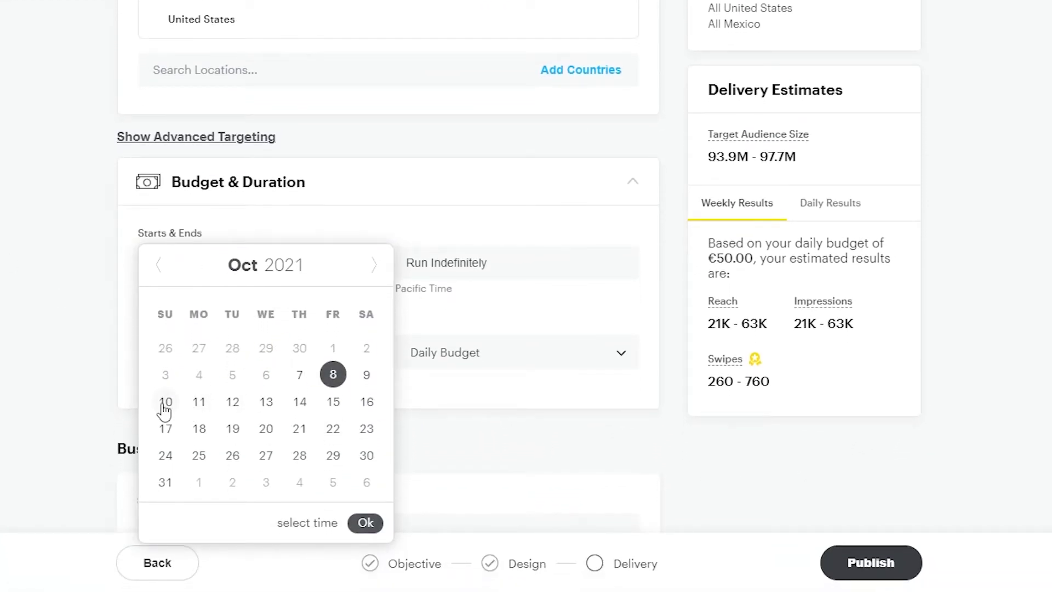
left_click(164, 405)
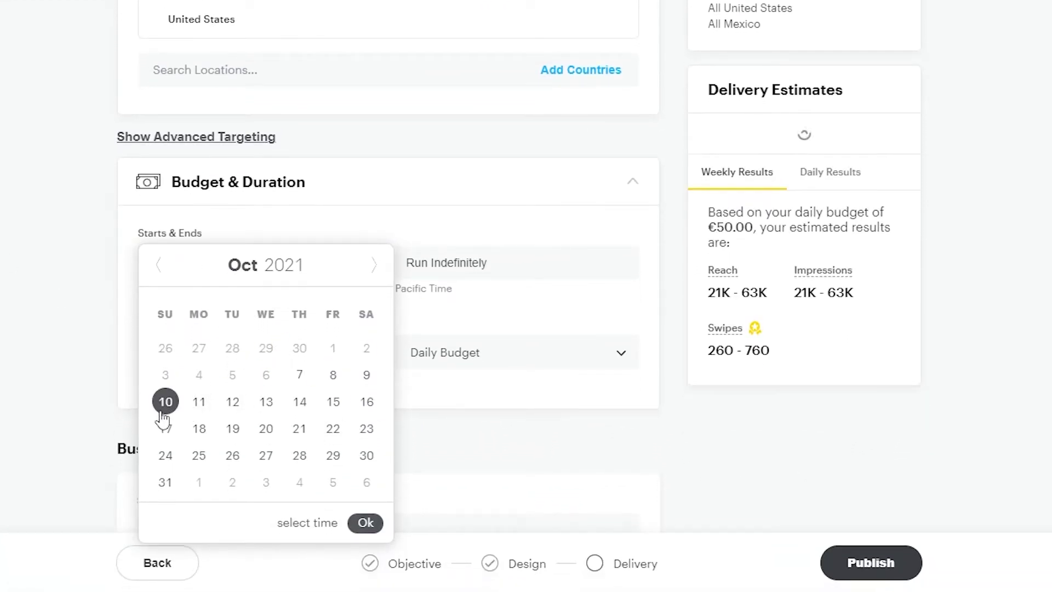
left_click(367, 523)
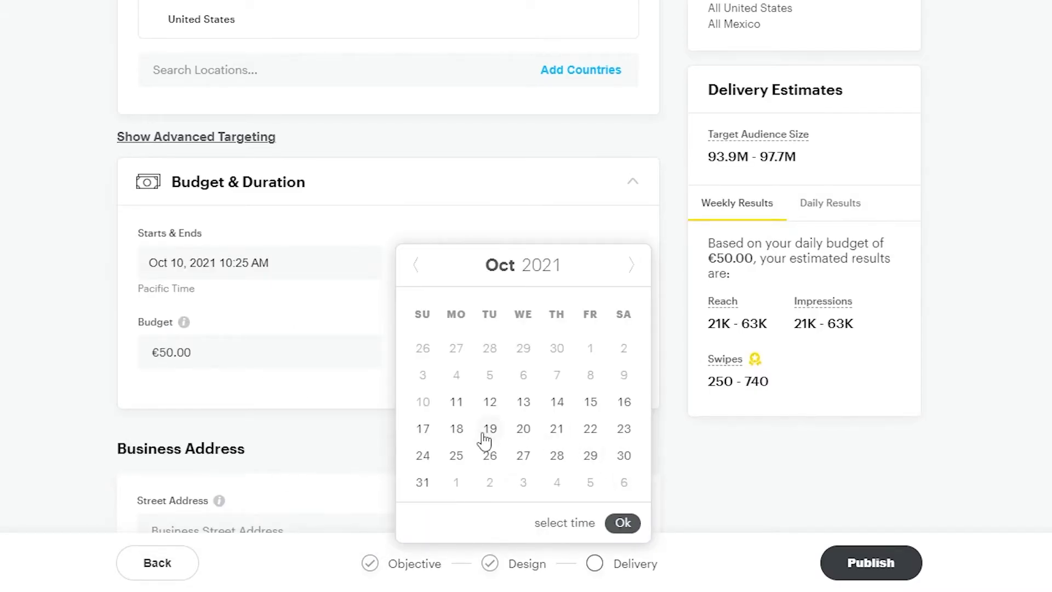
left_click(534, 433)
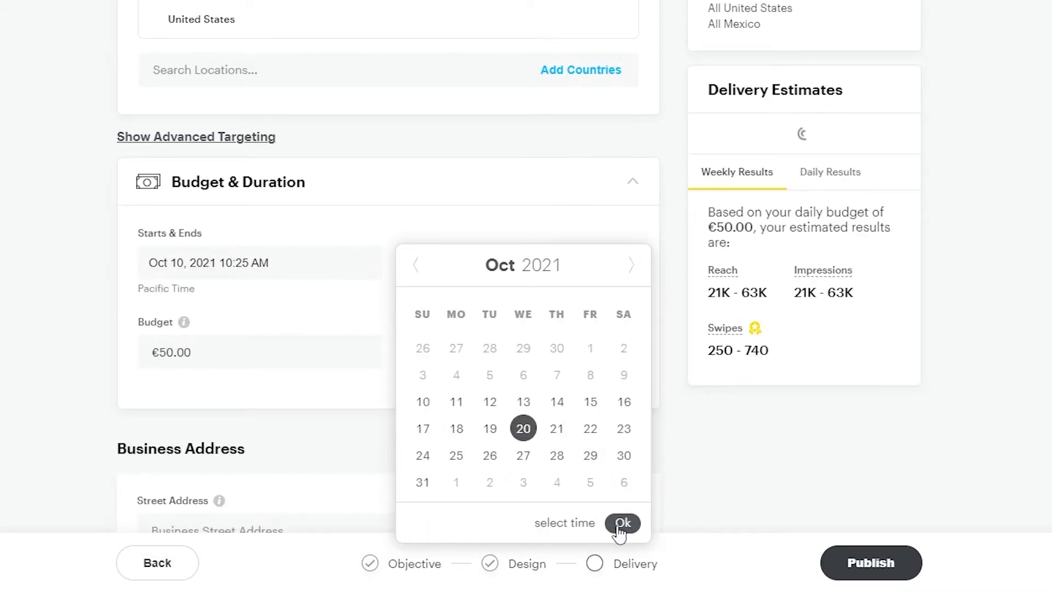
left_click(621, 523)
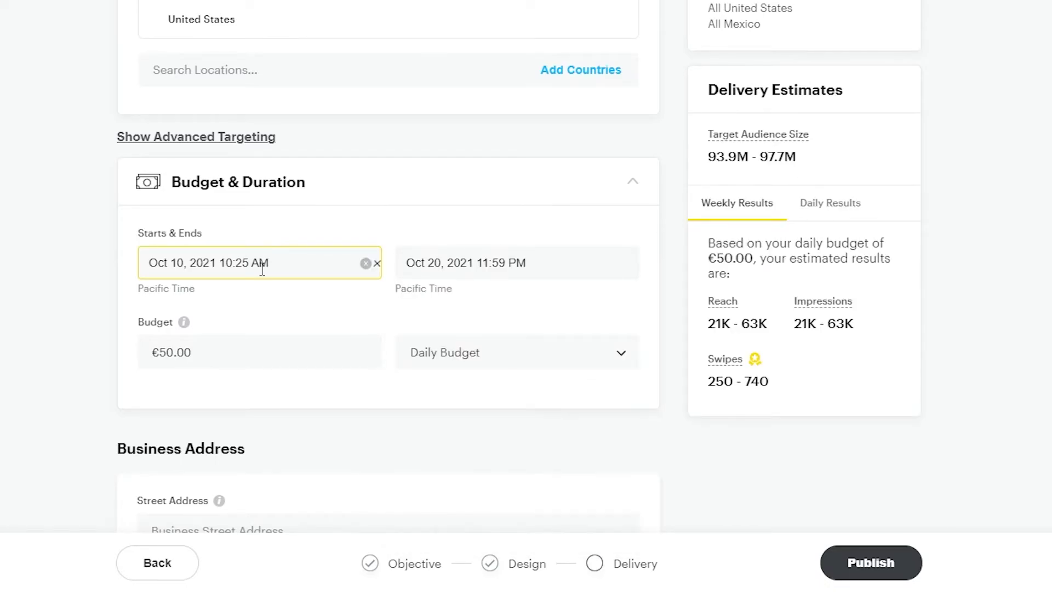
- Replace the €50.00 budget with €60.00, keeping Daily Budget as the type
scroll(261, 268, "down", 2)
left_click(242, 270)
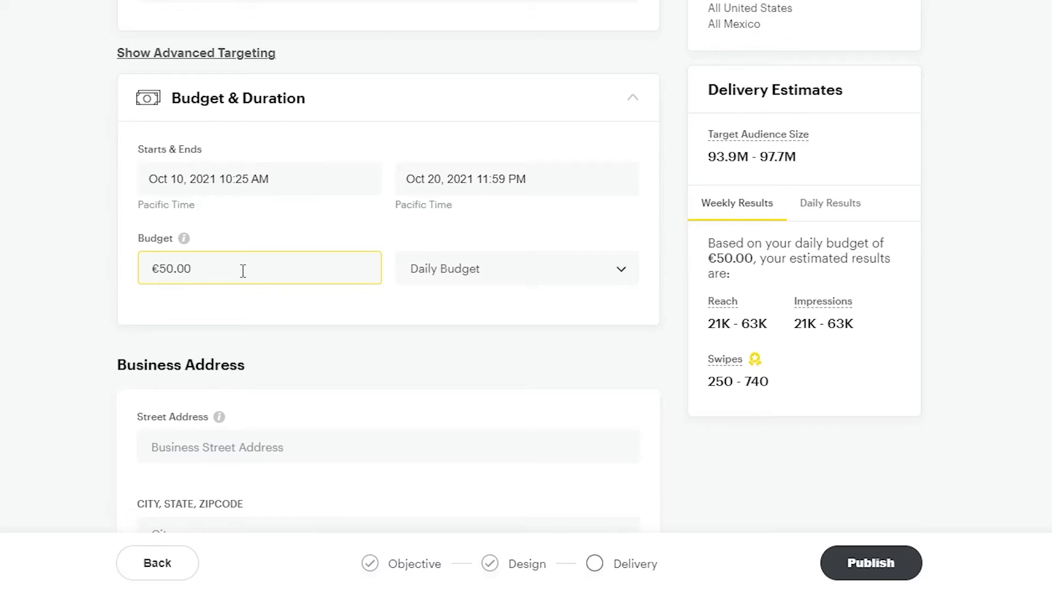
key("ctrl+a")
key("BackSpace")
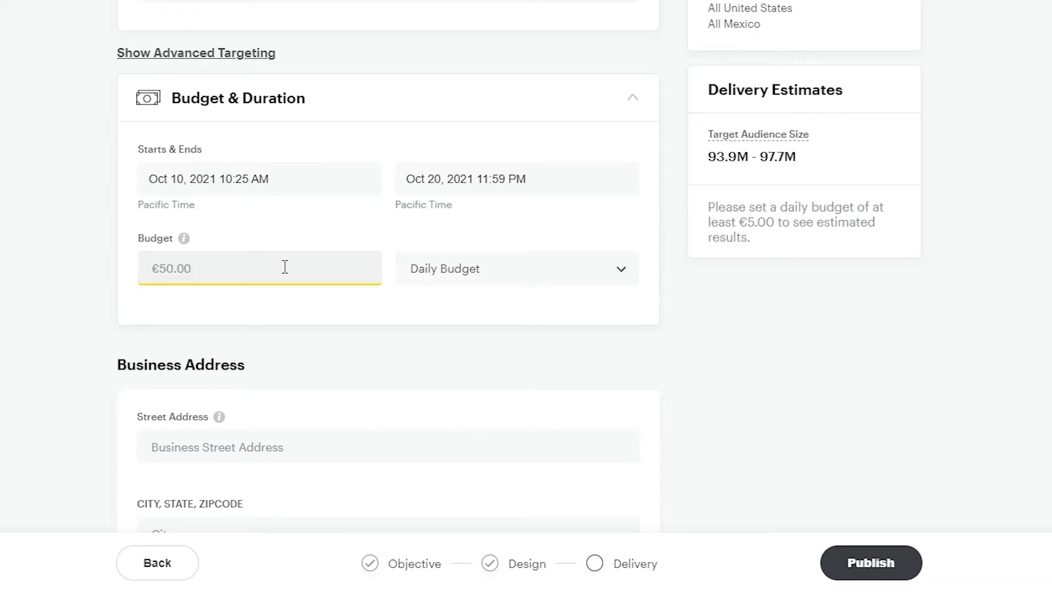
type("60")
left_click(547, 274)
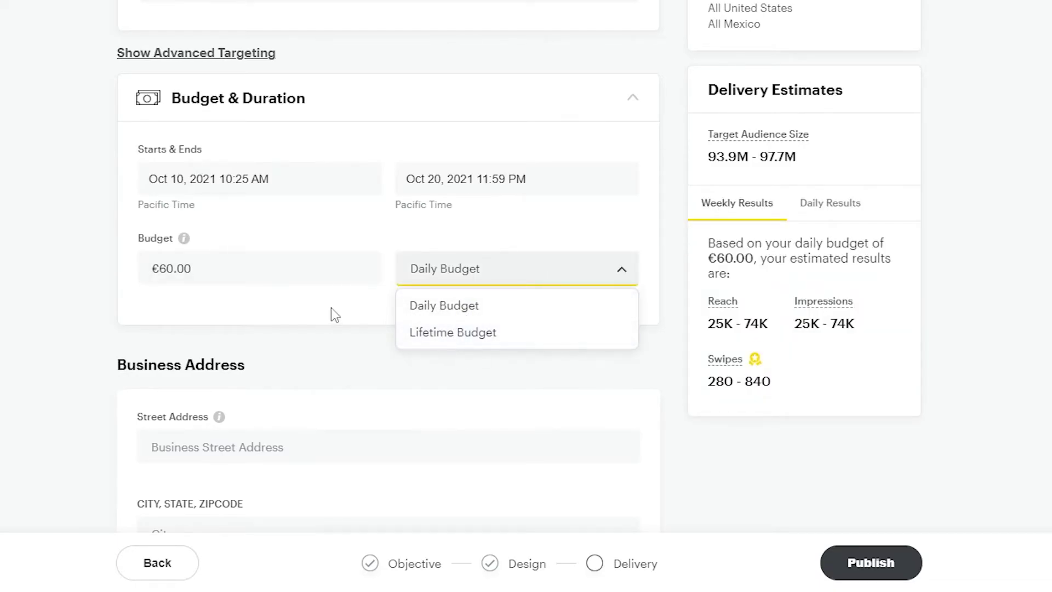
left_click(331, 308)
left_click(471, 280)
left_click(474, 315)
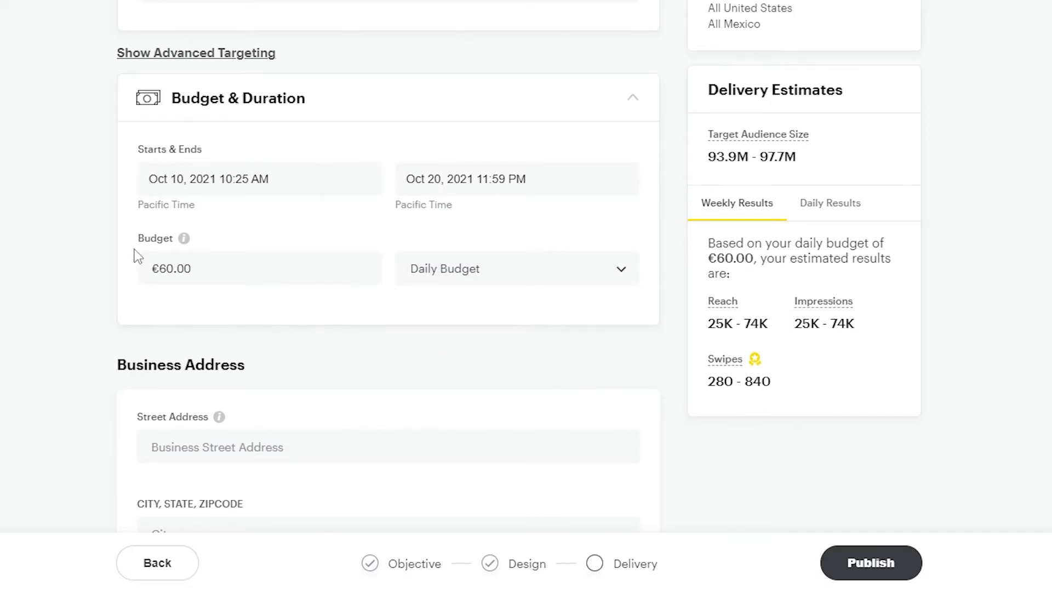
scroll(211, 242, "down", 5)
left_click(390, 182)
scroll(381, 188, "up", 7)
mouse_move(749, 316)
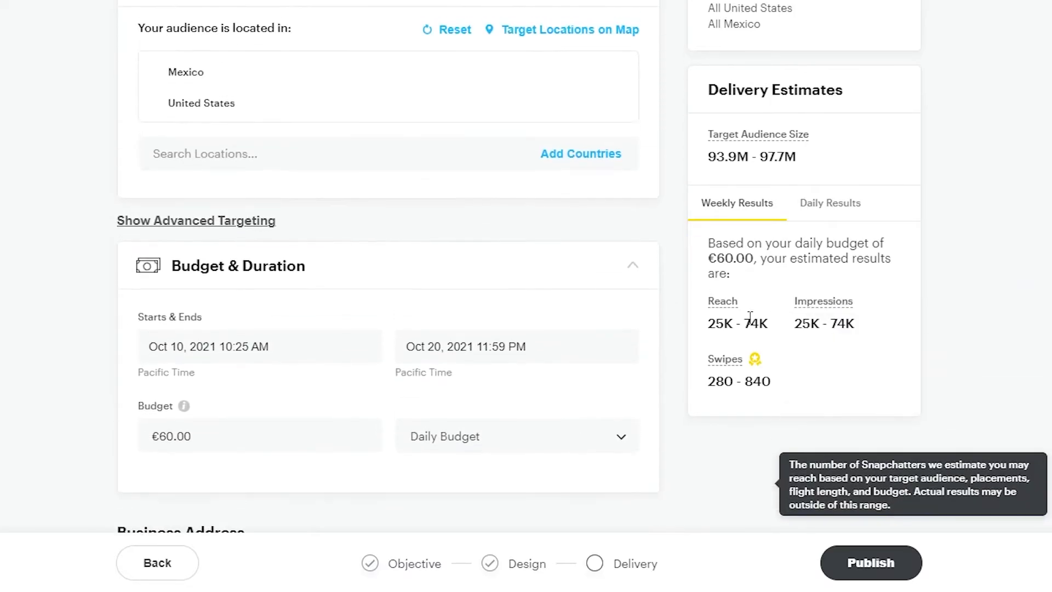
scroll(588, 400, "down", 3)
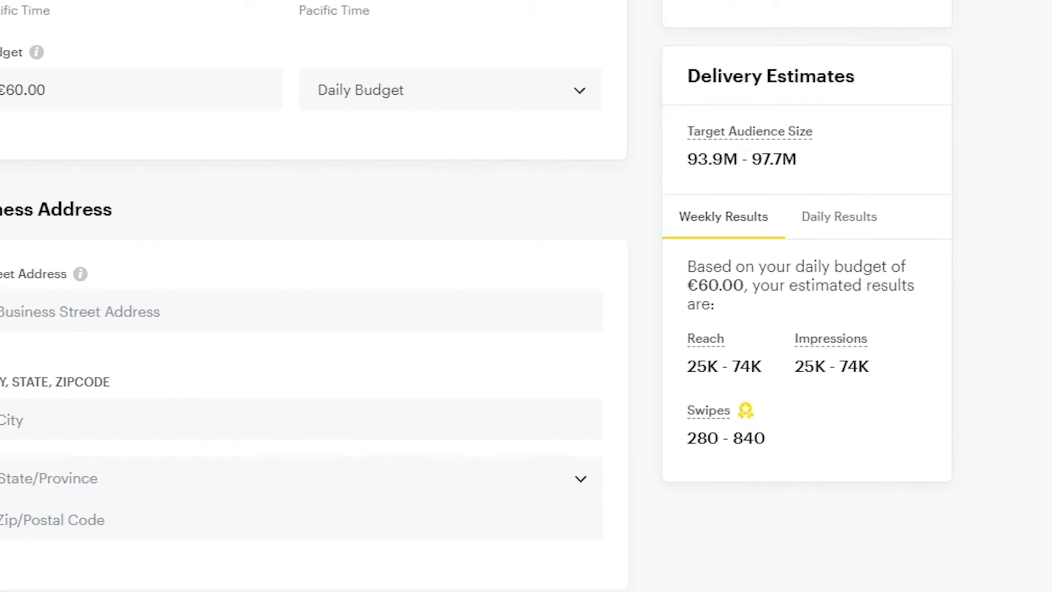
scroll(766, 118, "down", 4)
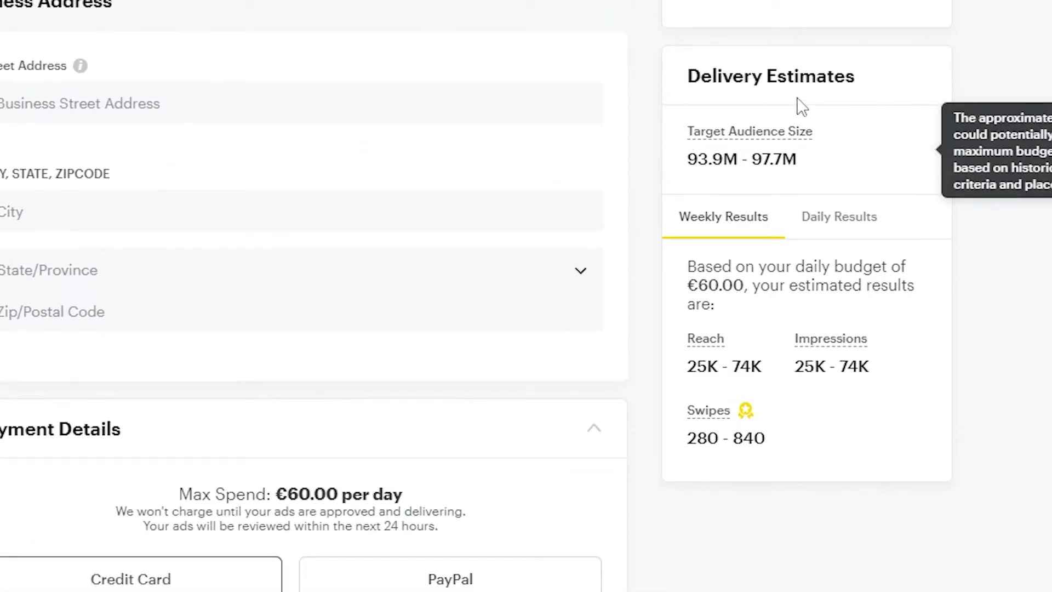
mouse_move(695, 165)
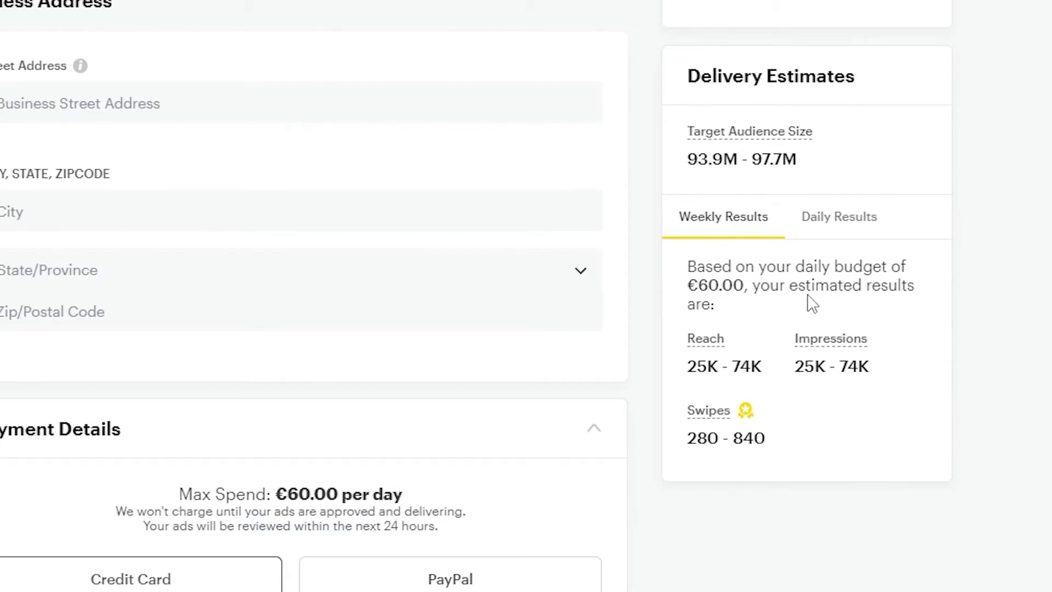
scroll(810, 303, "down", 2)
mouse_move(704, 356)
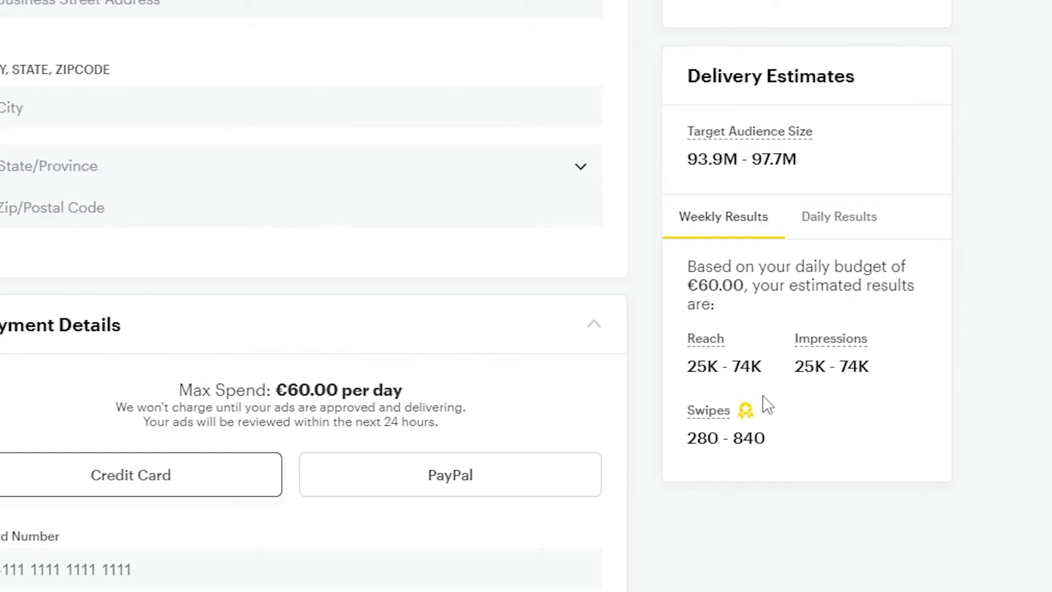
mouse_move(815, 366)
scroll(491, 393, "up", 2)
scroll(782, 403, "up", 2)
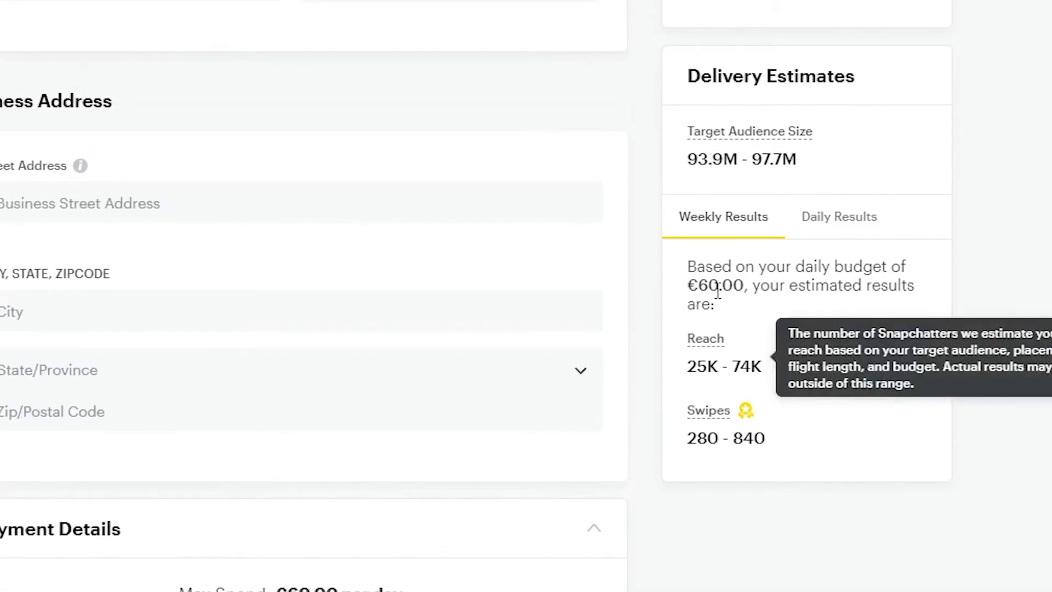
scroll(832, 392, "down", 2)
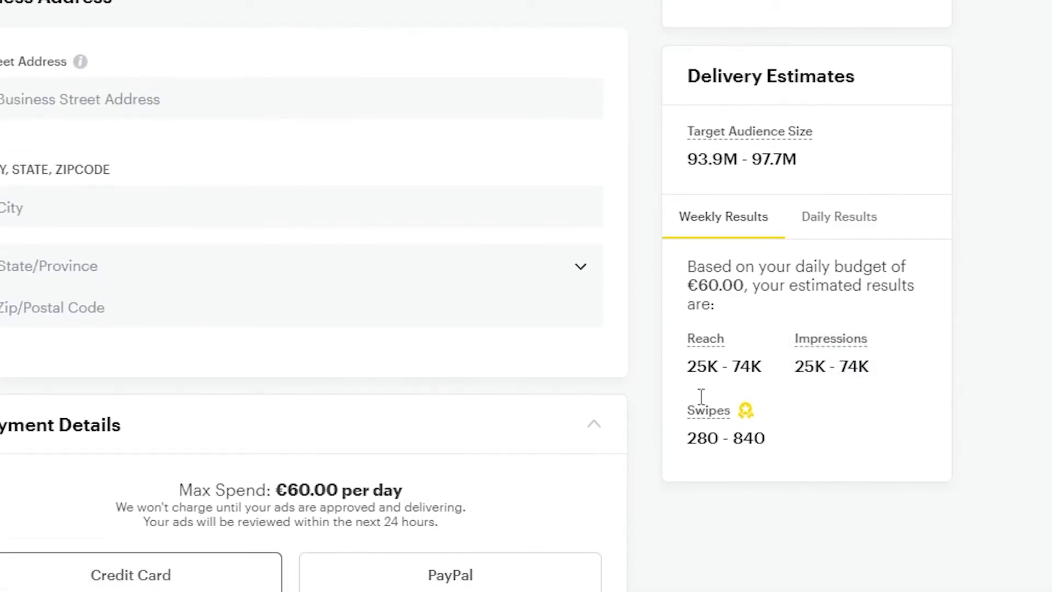
mouse_move(744, 412)
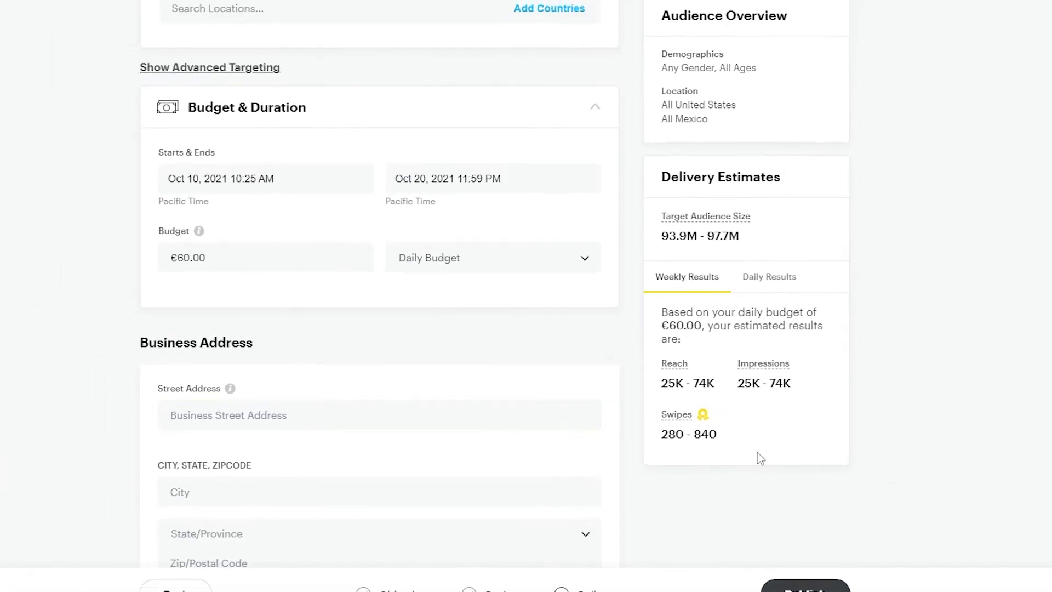
scroll(514, 415, "down", 2)
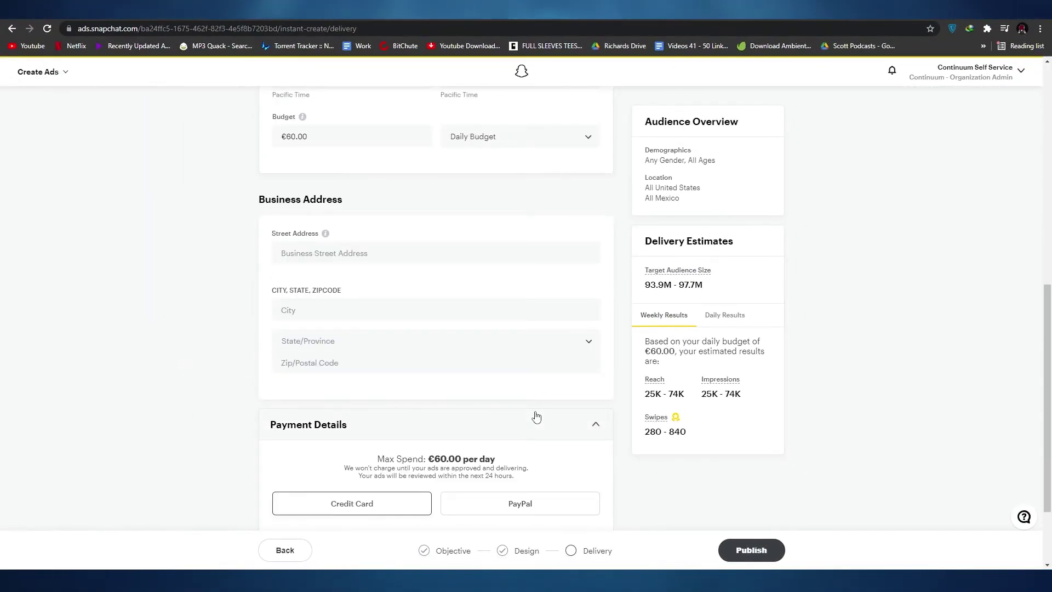
scroll(540, 421, "up", 1)
scroll(630, 482, "up", 1)
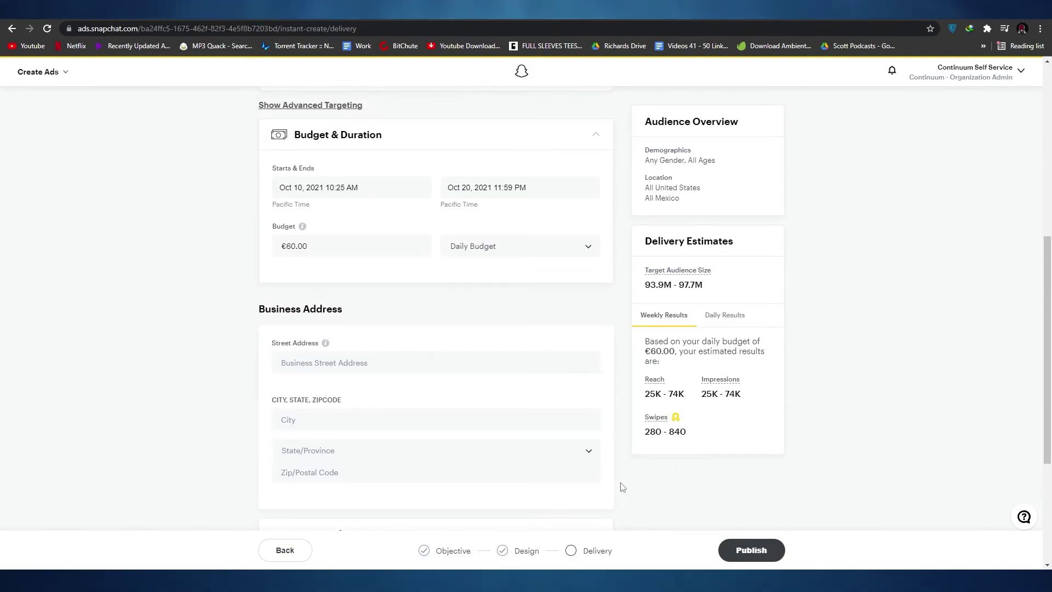
scroll(622, 487, "down", 3)
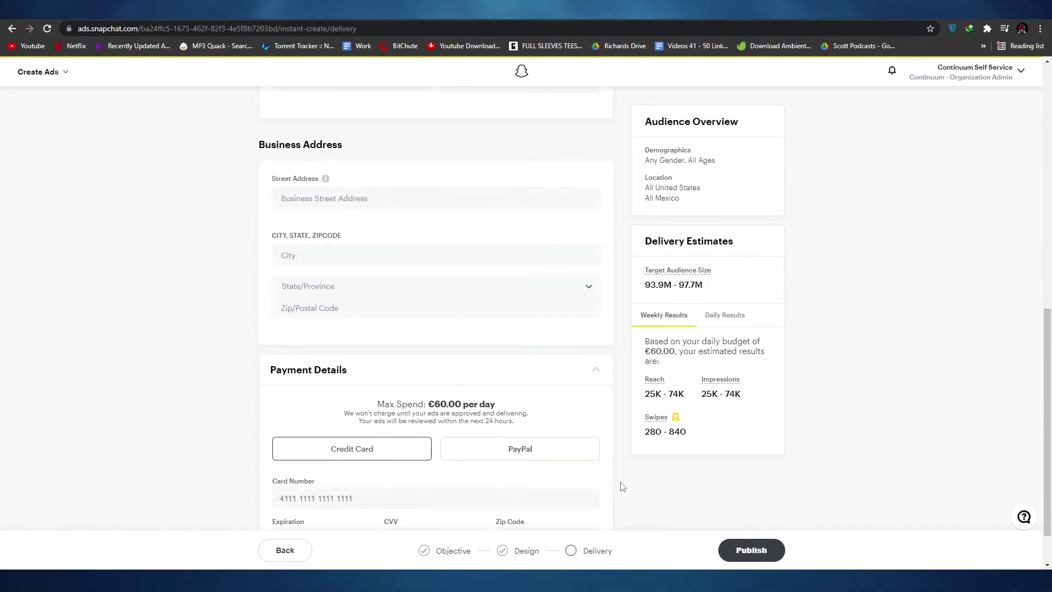
scroll(622, 487, "down", 1)
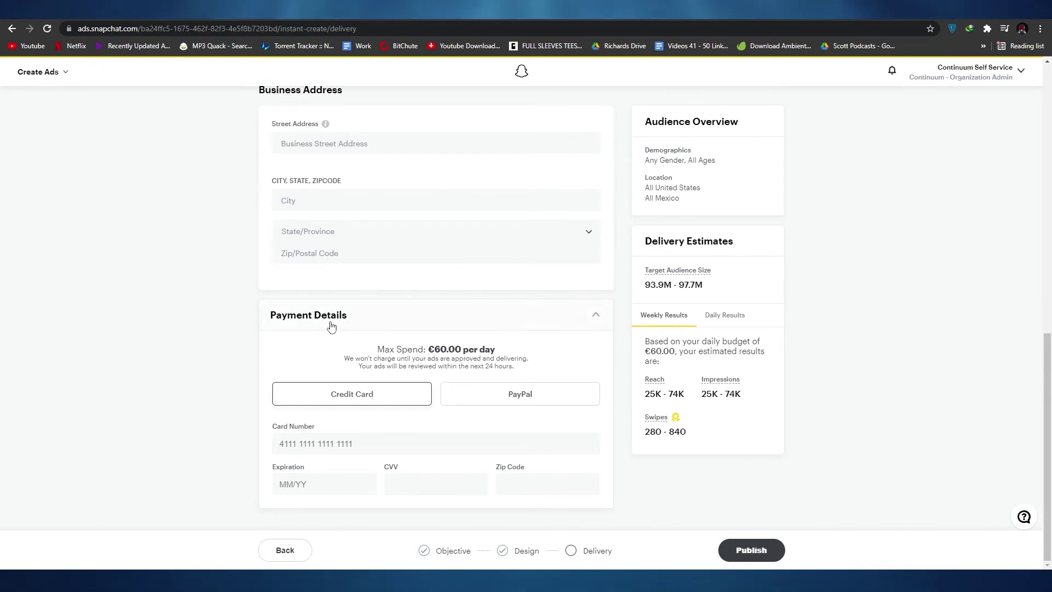
scroll(330, 326, "up", 5)
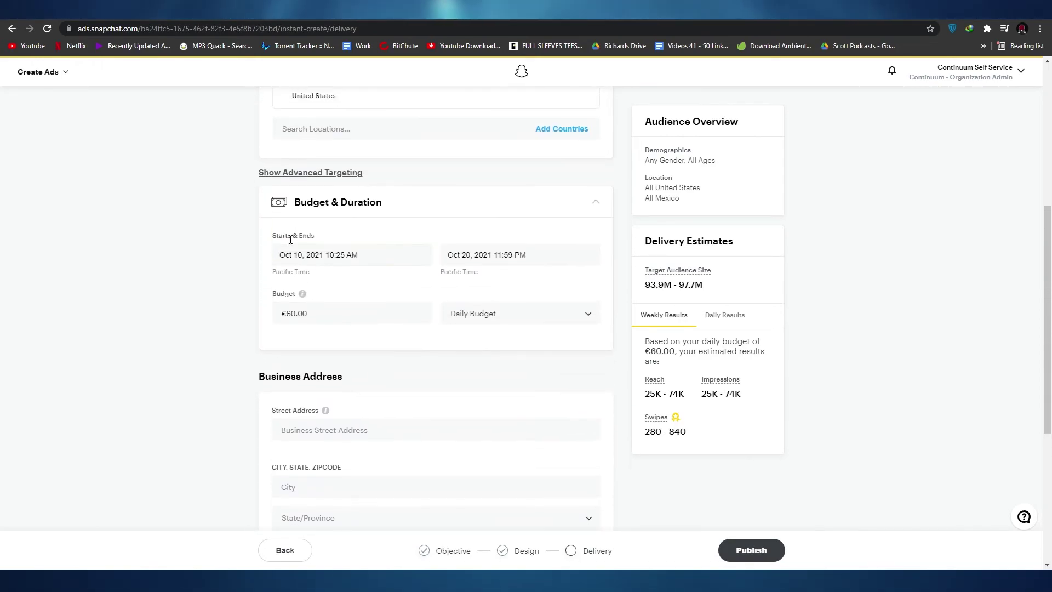
scroll(421, 296, "down", 2)
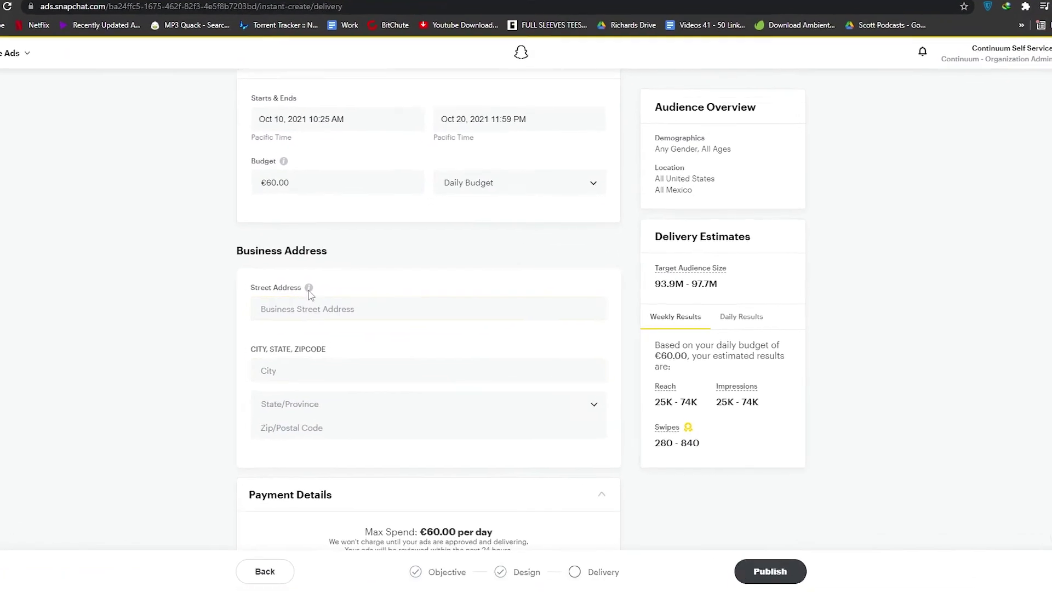
scroll(337, 310, "down", 3)
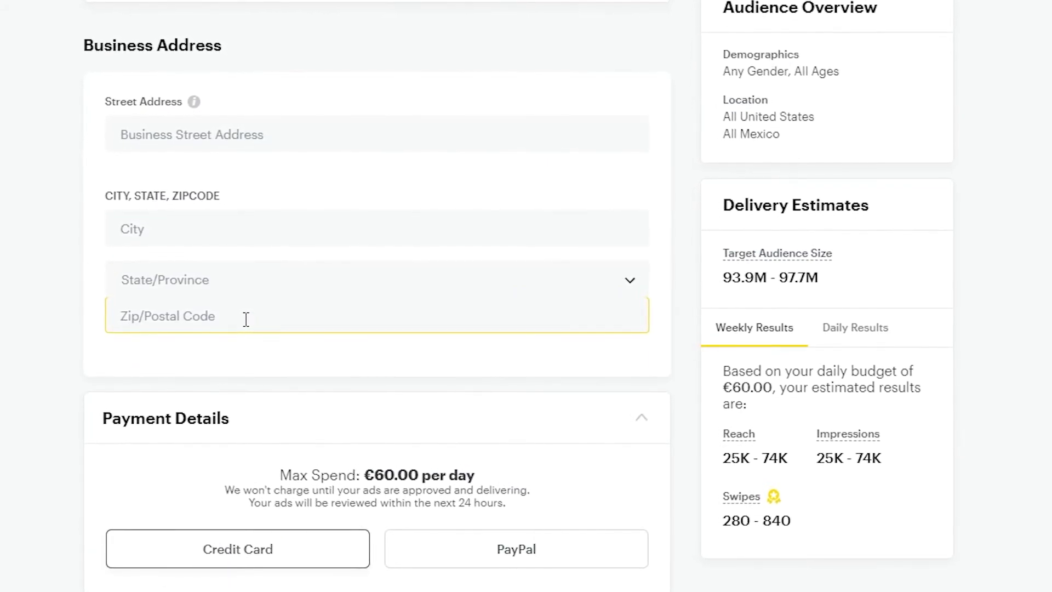
scroll(244, 321, "down", 2)
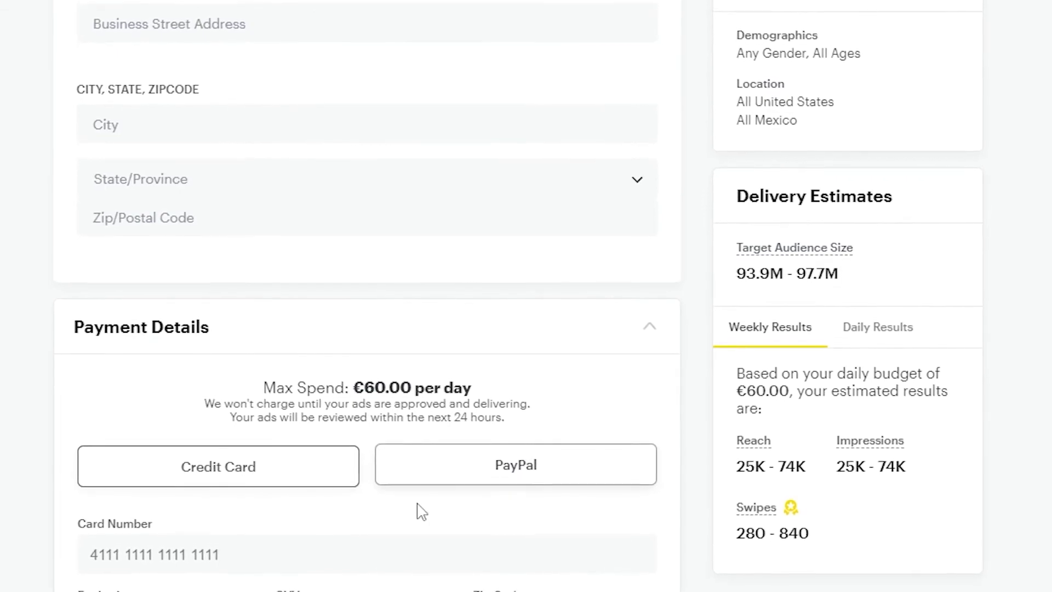
- Go through the card number, expiration, CVV and zip code fields, then publish the ad
left_click(356, 553)
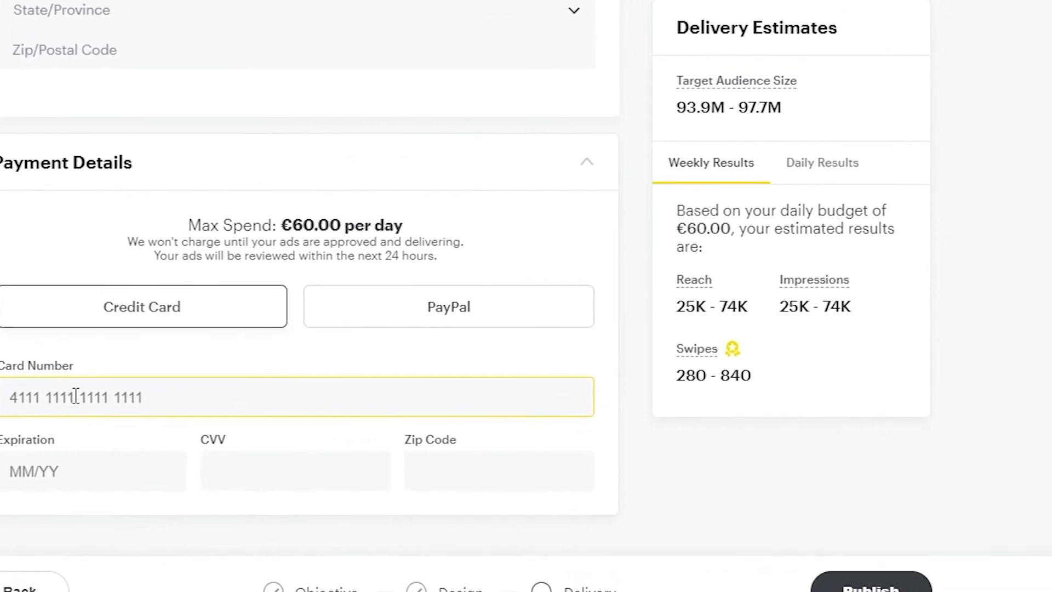
left_click(44, 474)
left_click(260, 469)
left_click(514, 464)
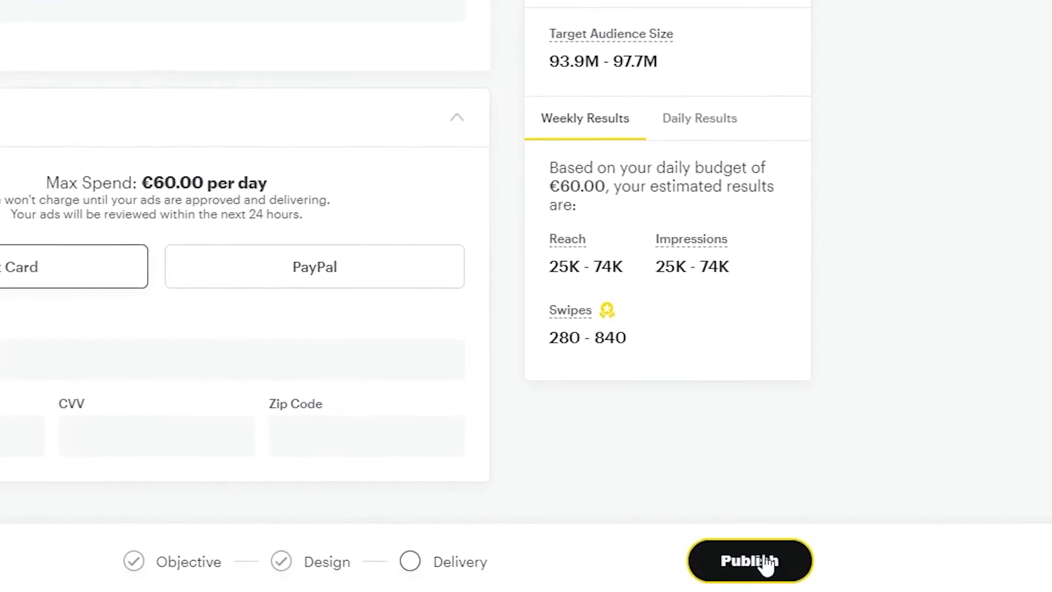
left_click(765, 564)
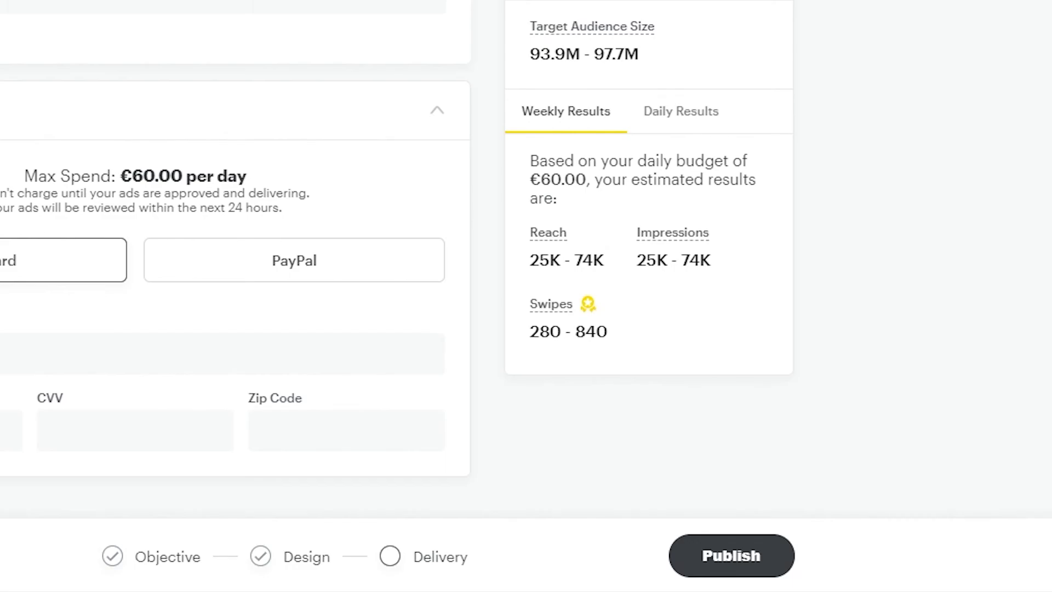